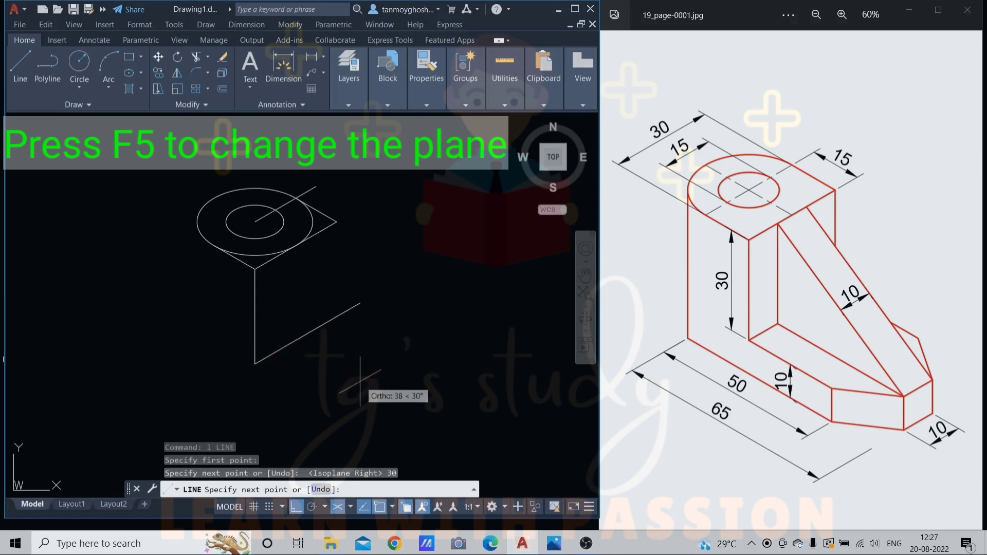
- Switch to the left isoplane and draw the base's upper sloping edge from the lower end of the vertical line
key("F5")
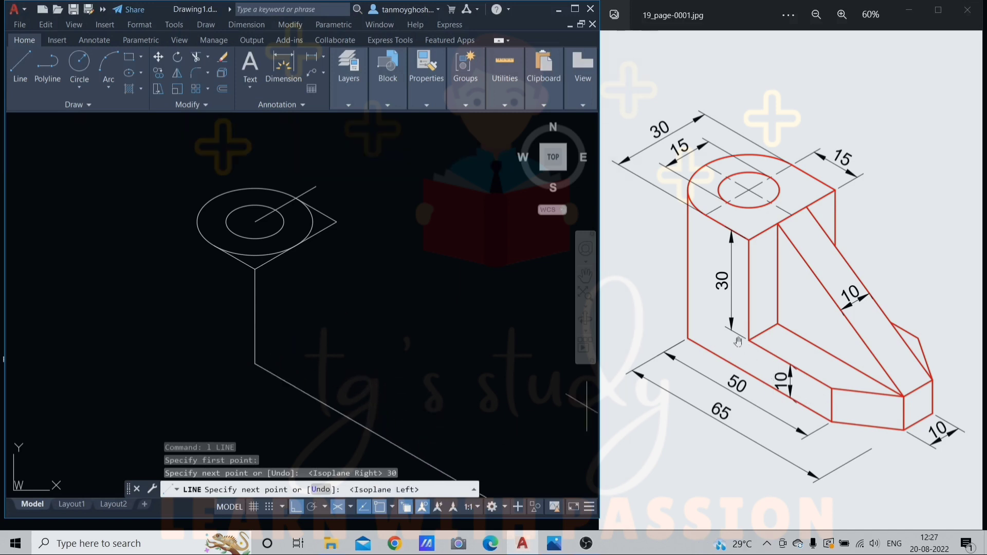
left_click(370, 431)
key("Escape")
middle_click_drag(389, 370, 397, 340)
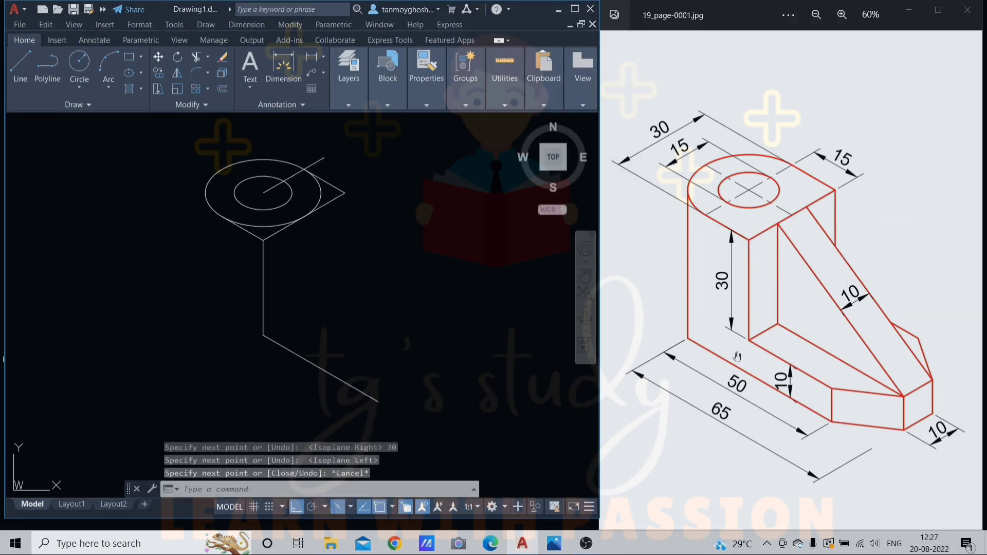
- Copy the base's upper sloping edge 10 units straight down, using its upper endpoint as the base point
scroll(411, 326, "down", 2)
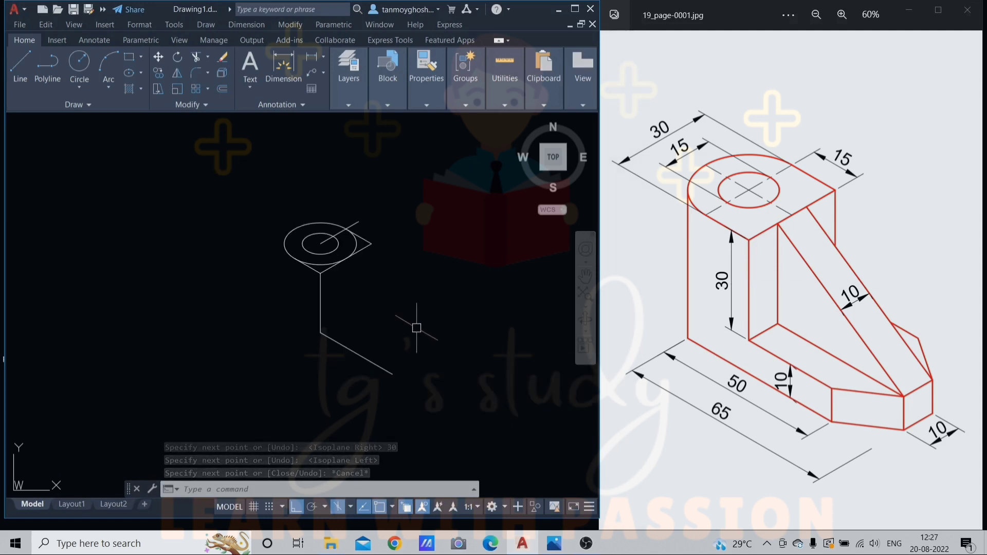
middle_click_drag(412, 326, 403, 286)
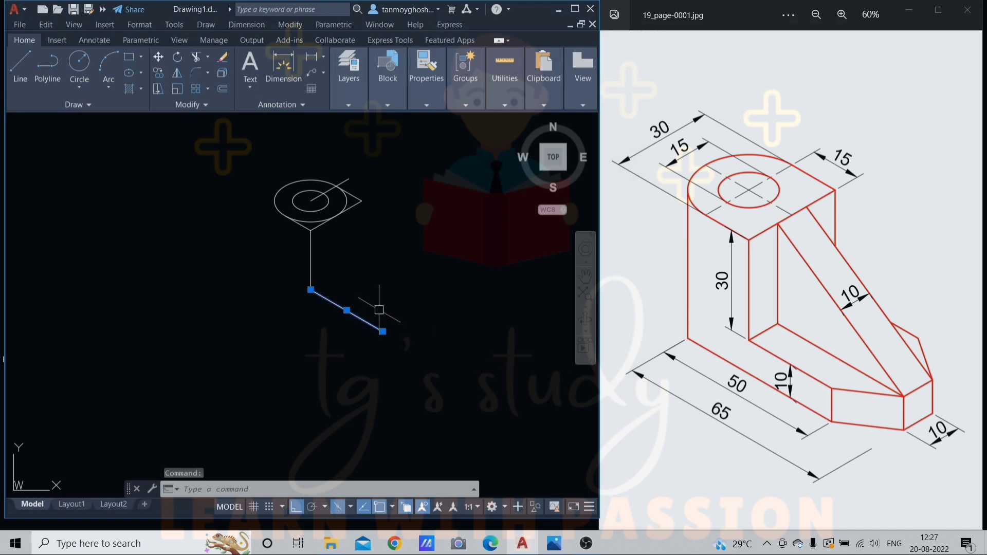
scroll(353, 275, "up", 1)
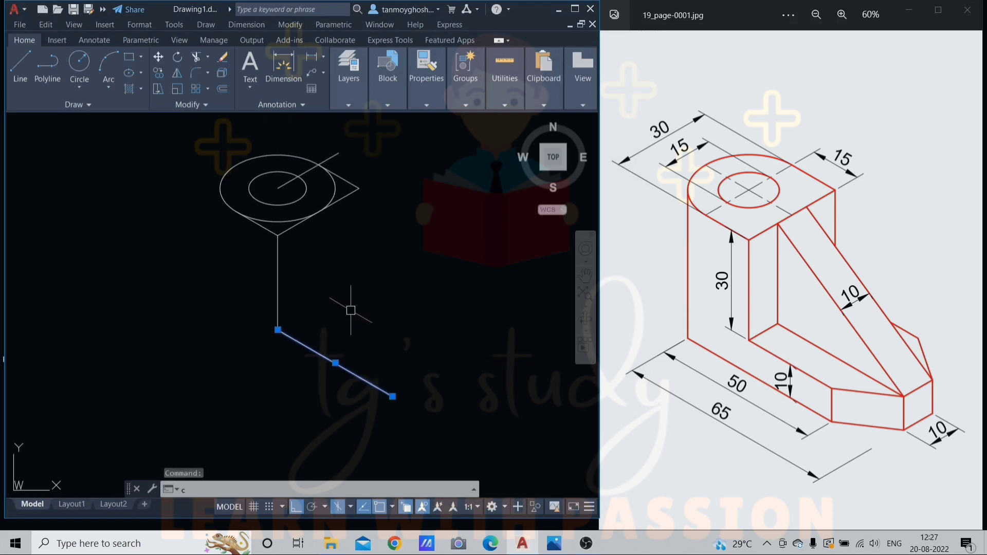
type("co")
key("Return")
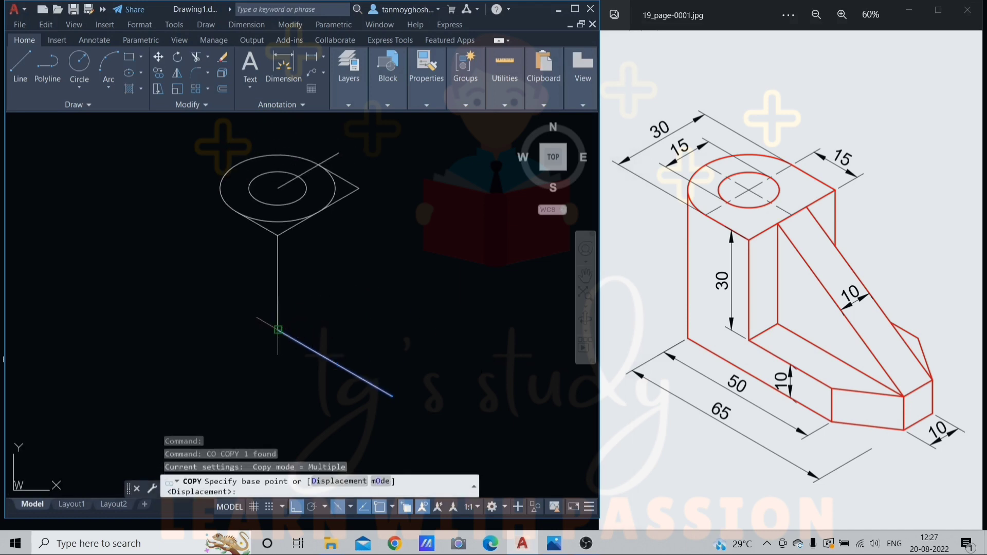
left_click(278, 330)
middle_click_drag(282, 342, 289, 260)
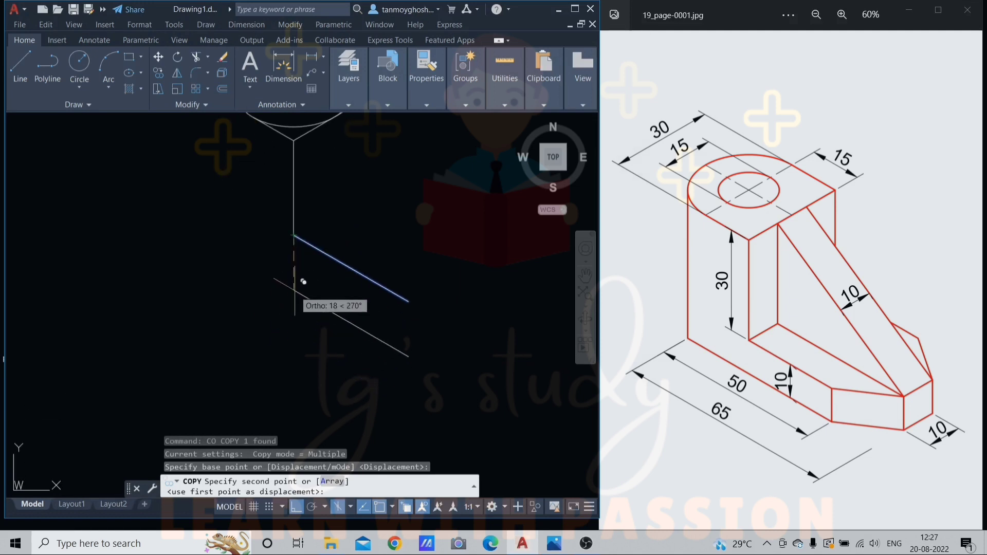
type("10")
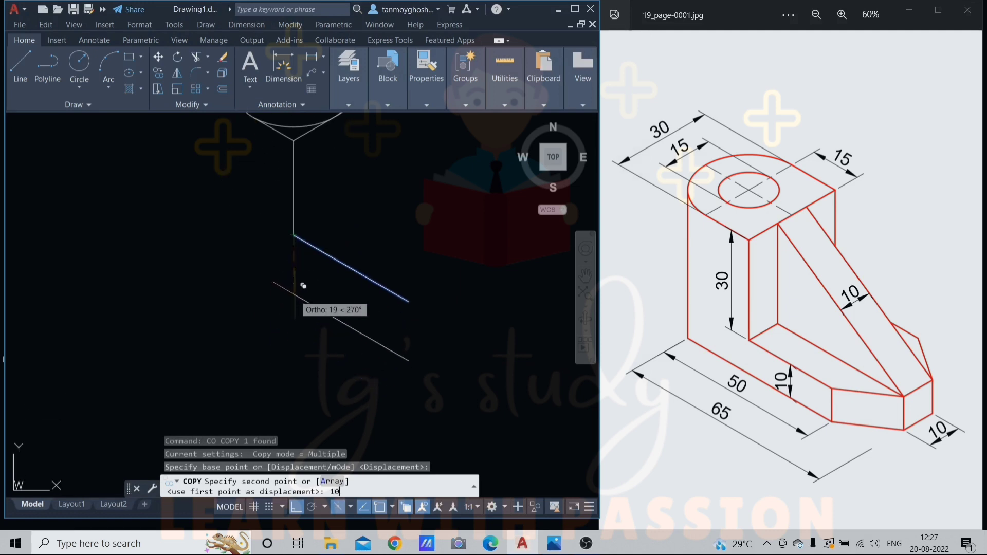
key("Return")
key("Escape")
- Draw a vertical line about 67 units long downward from the outer ellipse's left quadrant
scroll(329, 257, "down", 2)
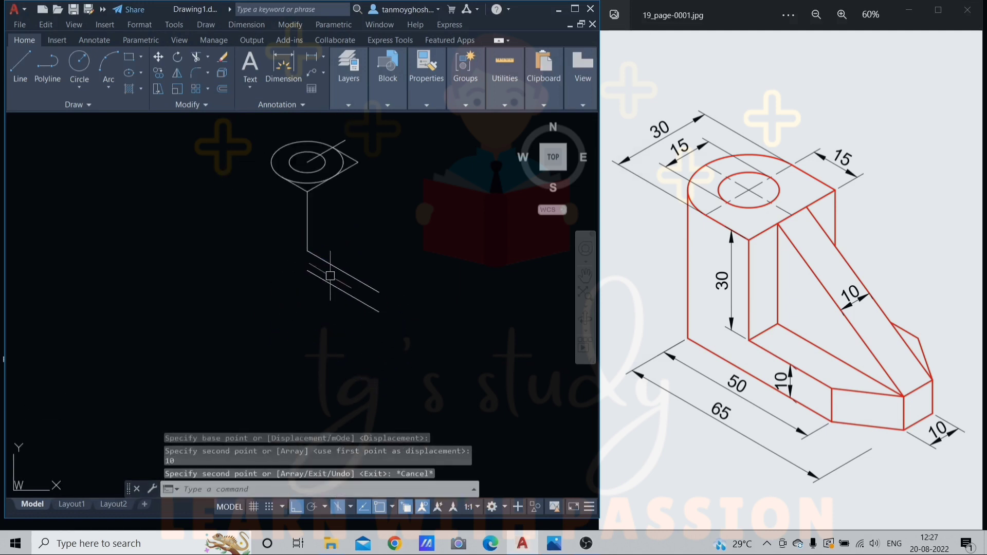
middle_click_drag(340, 242, 338, 311)
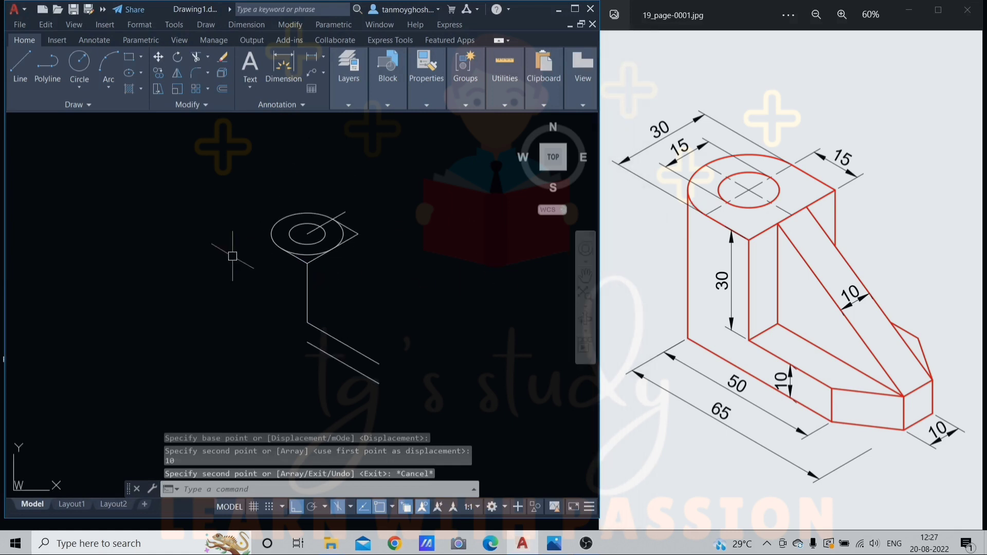
type("l")
key("Return")
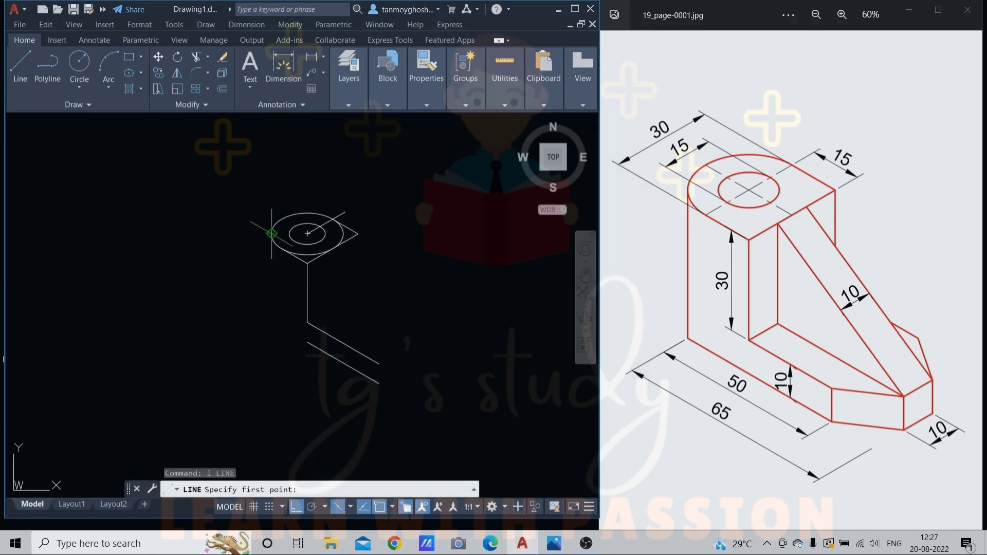
left_click(272, 234)
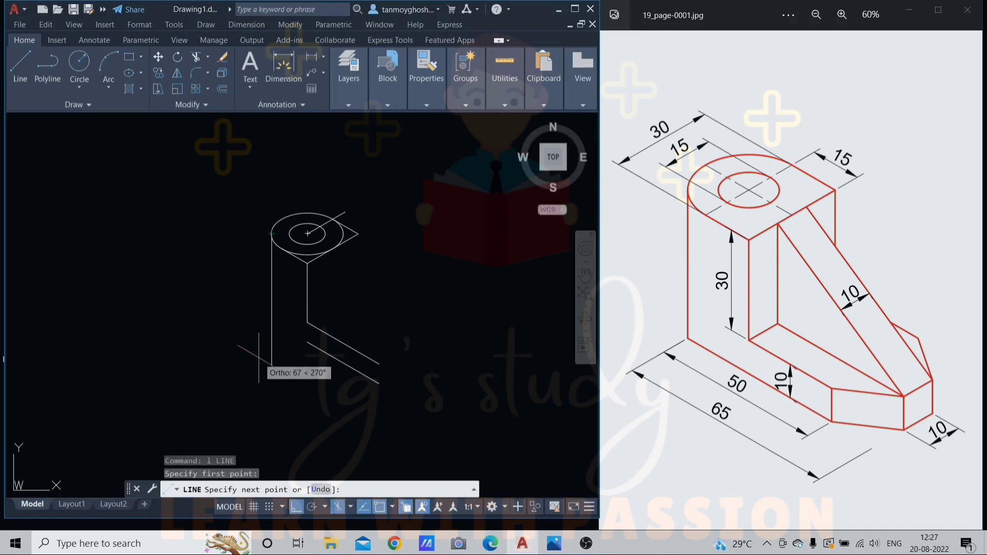
left_click(272, 365)
key("Escape")
- Extend the copied lower sloping edge to meet the long vertical line
scroll(320, 348, "up", 2)
type("ex")
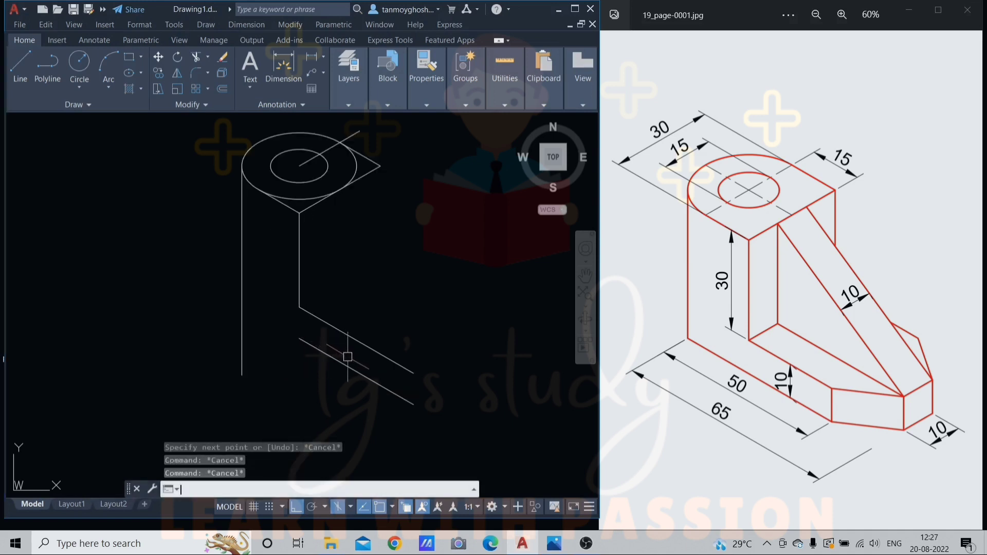
key("Return")
left_click(329, 356)
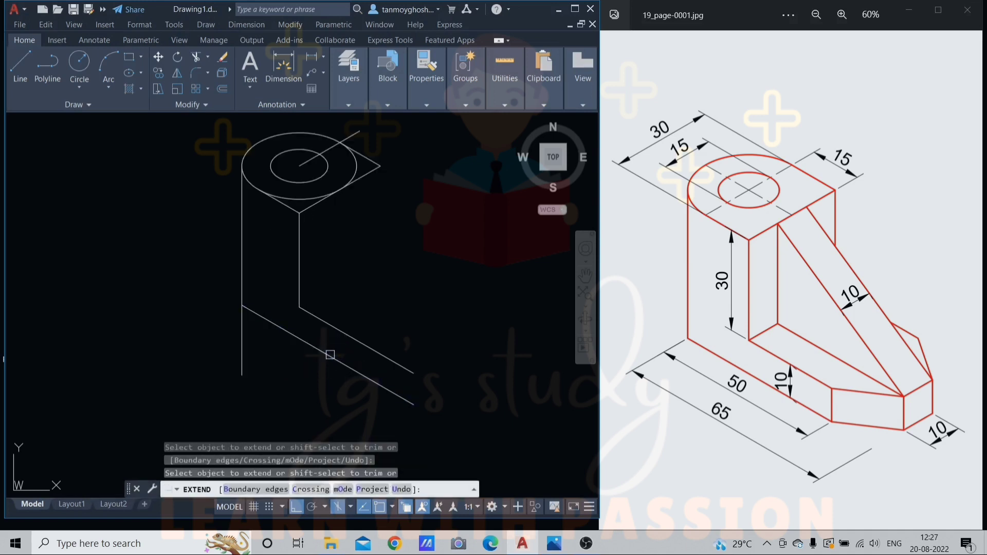
key("Escape")
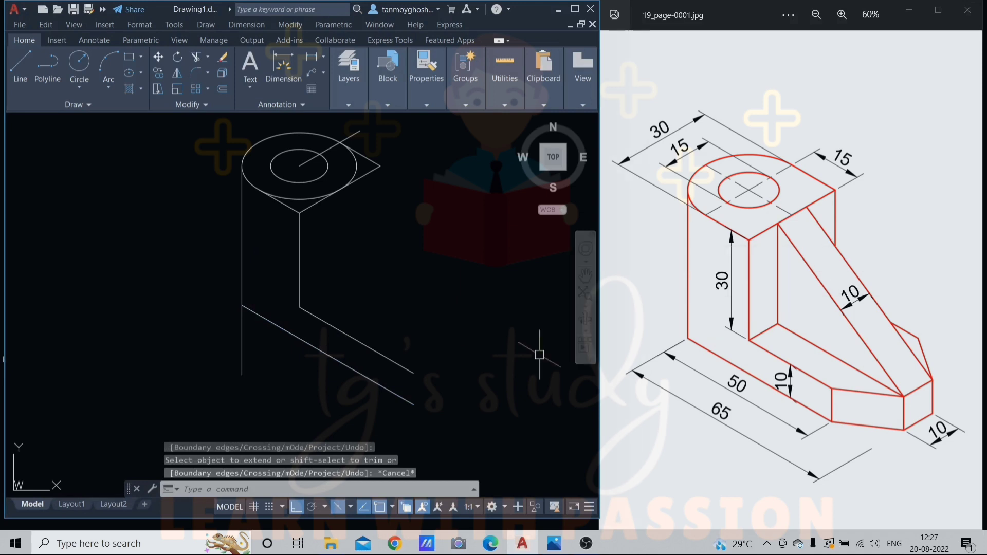
- Trim the part of the long vertical line that projects below the lower sloping edge
type("tr")
key("Return")
left_click_drag(265, 363, 178, 355)
key("Escape")
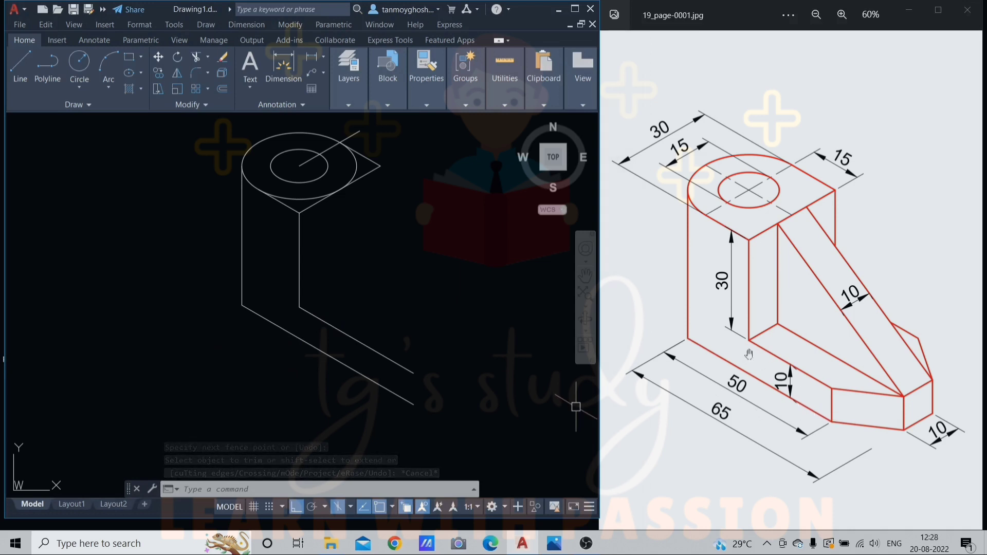
- Replace the lower sloping edge with a 50-unit line at 330° from the lower end of the long vertical line
left_click(360, 374)
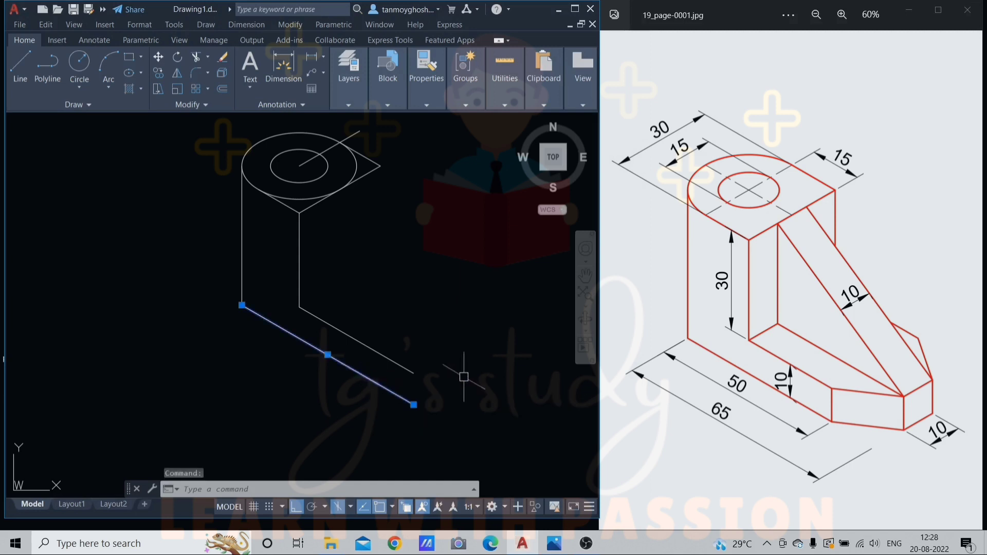
key("Delete")
type("l")
key("Return")
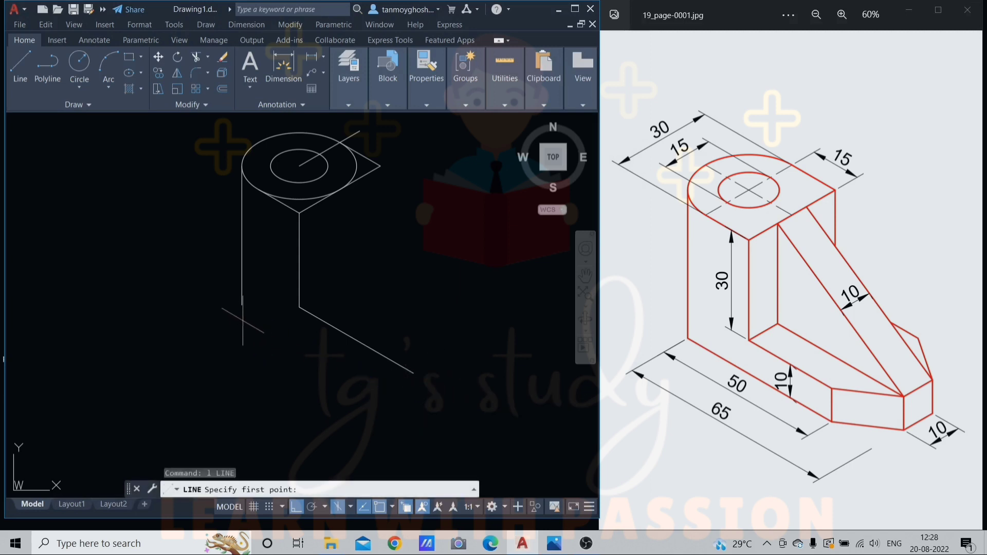
left_click(242, 306)
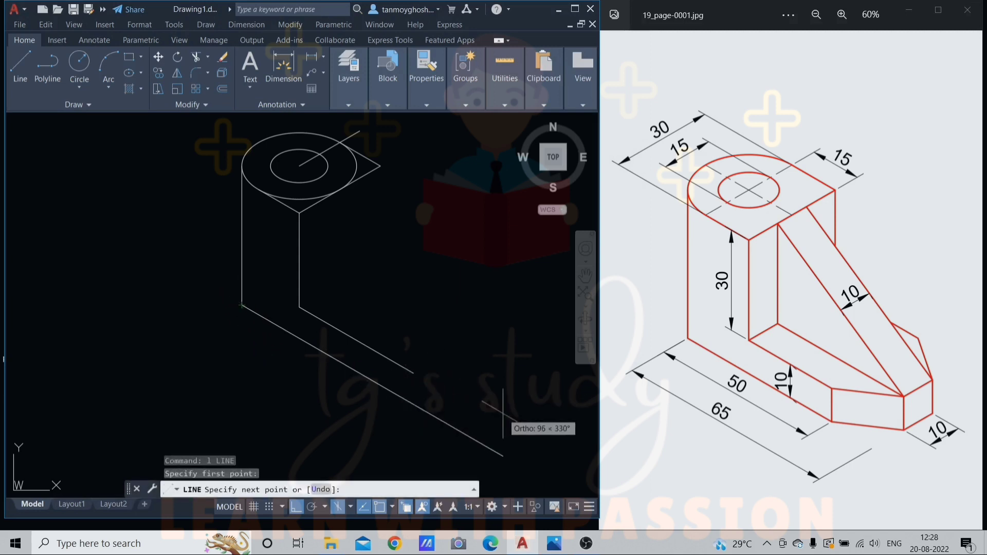
type("50")
key("Return")
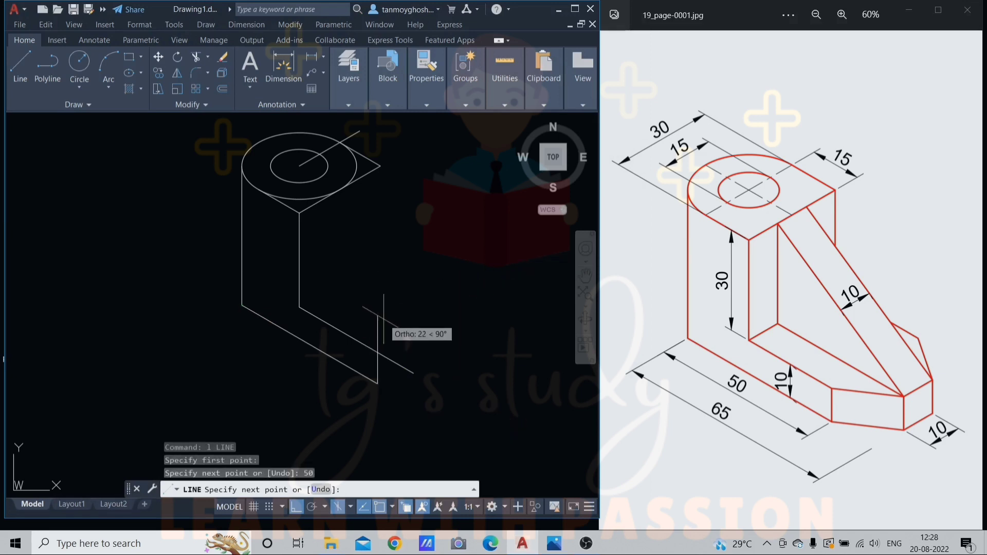
- Continue the line 10 units straight up from the end of the 50-unit edge
type("10")
key("Return")
key("Escape")
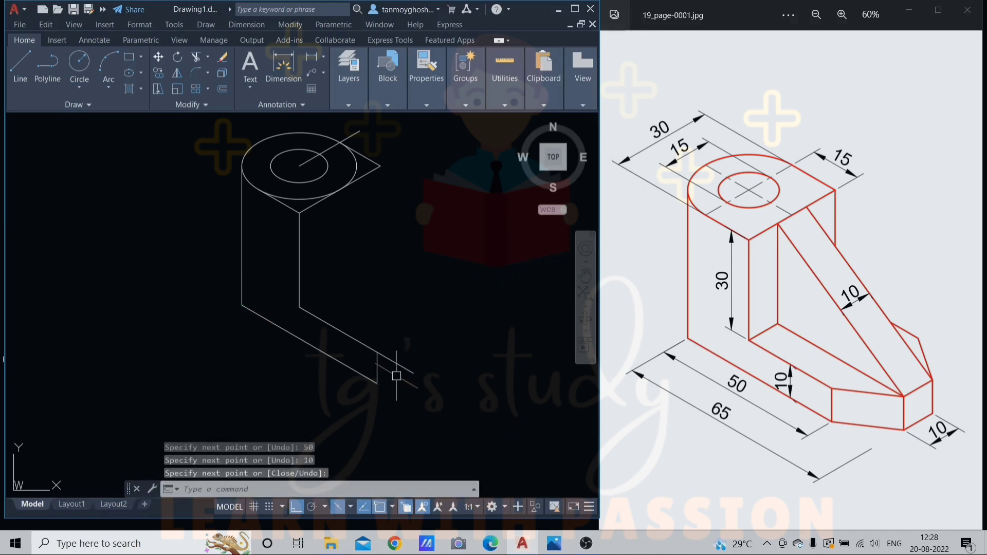
- Draw a 15-unit line at 330° from the foot of the short vertical line, continuing the 50-unit lower edge
middle_click_drag(394, 372, 344, 331)
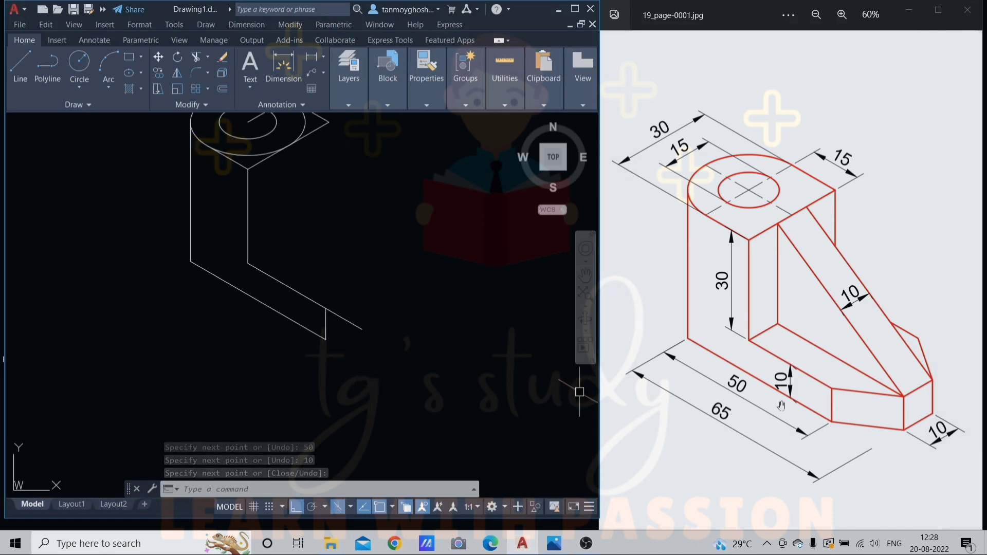
type("l")
key("Return")
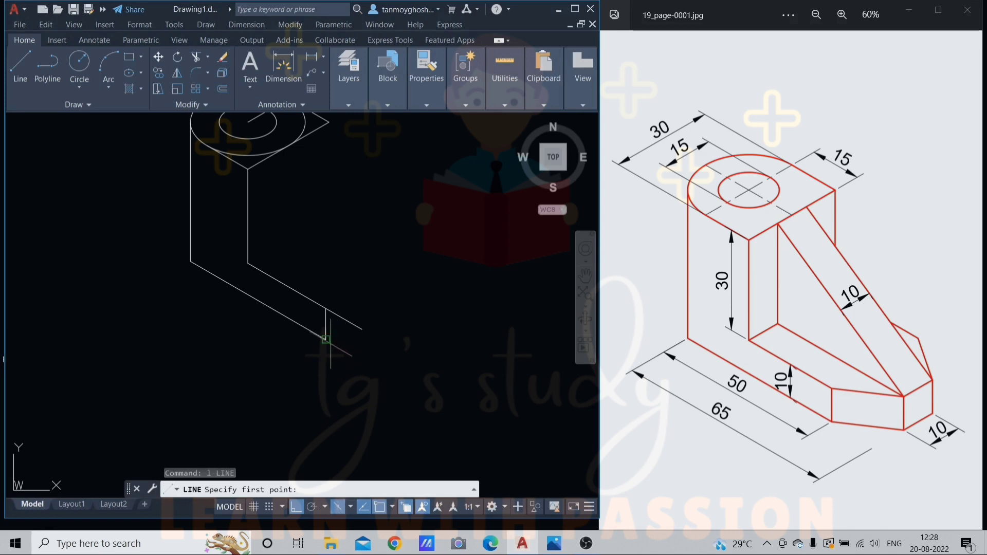
left_click(325, 339)
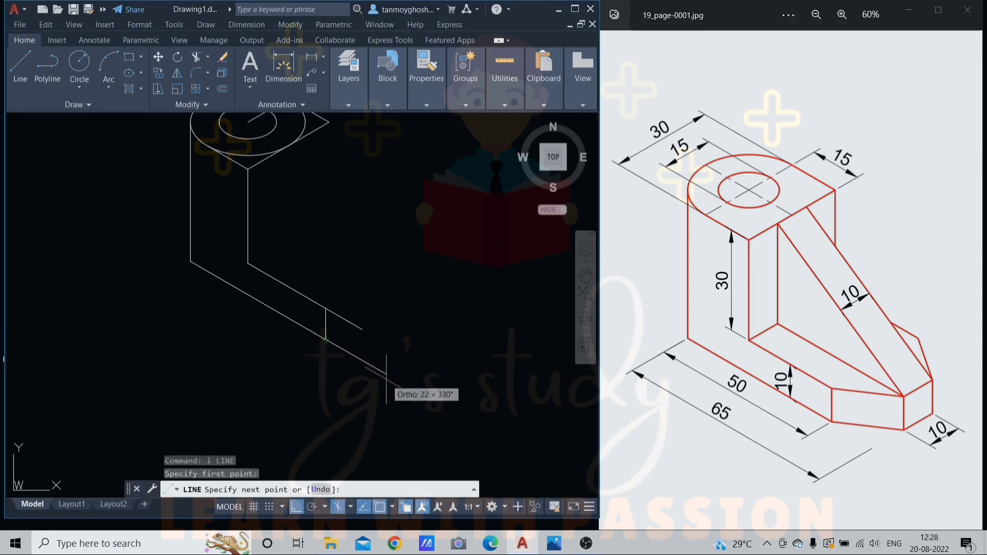
key("Return")
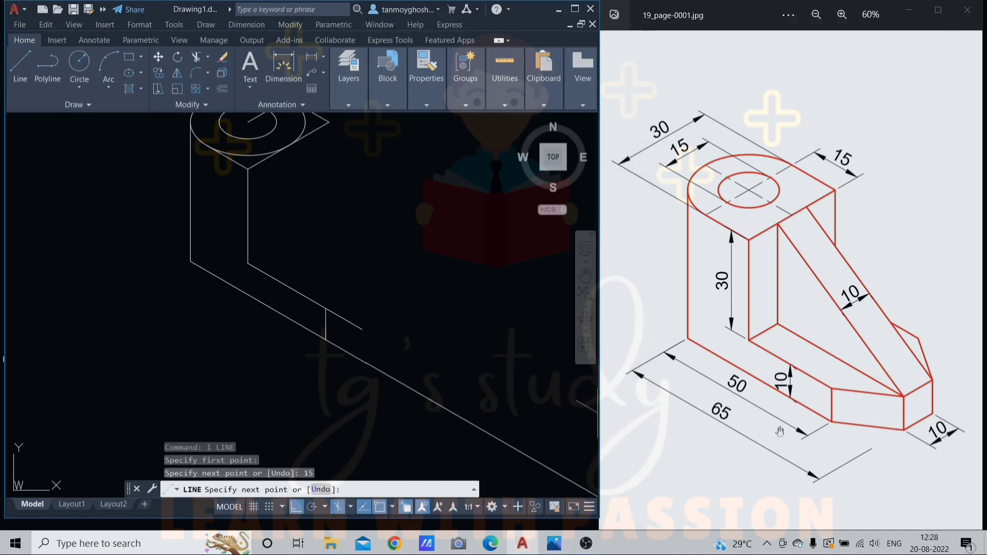
- Switch to the top isoplane and draw two consecutive 10-unit segments at 30° from the end of the 15-unit line
key("F5")
scroll(463, 329, "up", 2)
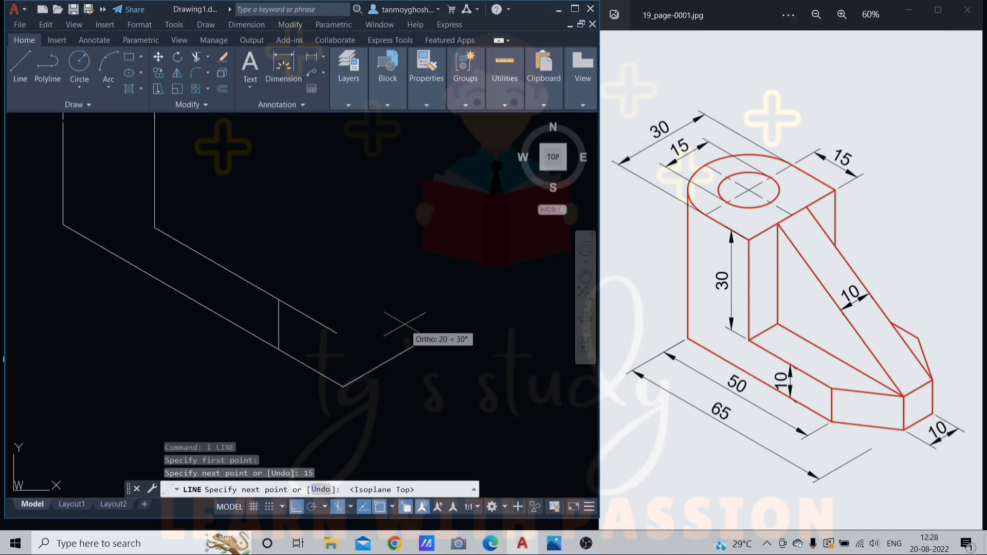
type("10")
key("Return")
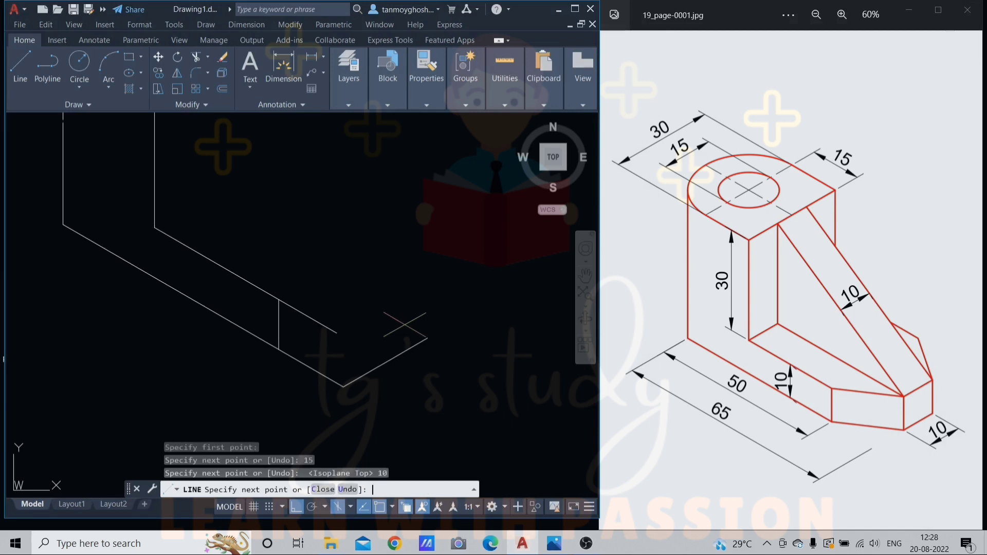
type("10")
key("Return")
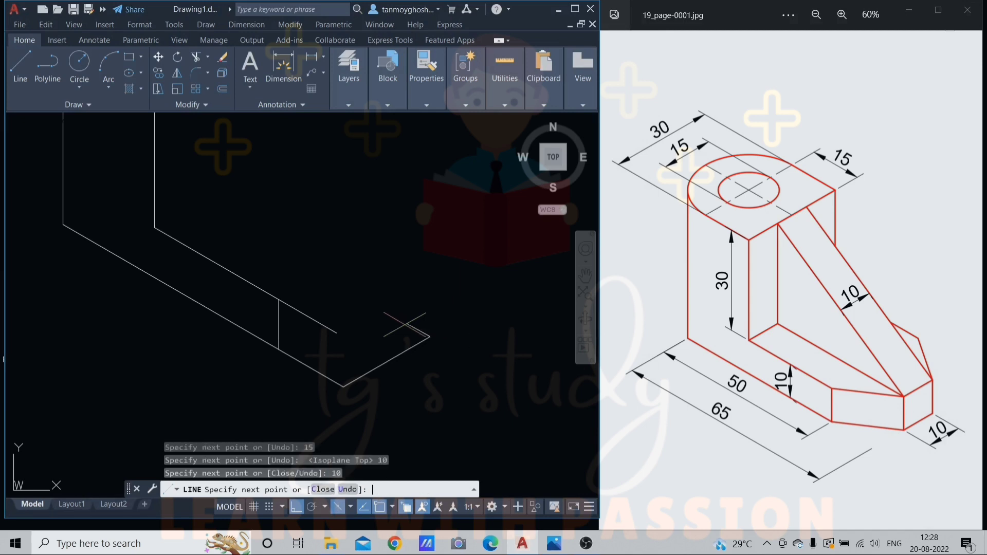
key("Return")
key("Escape")
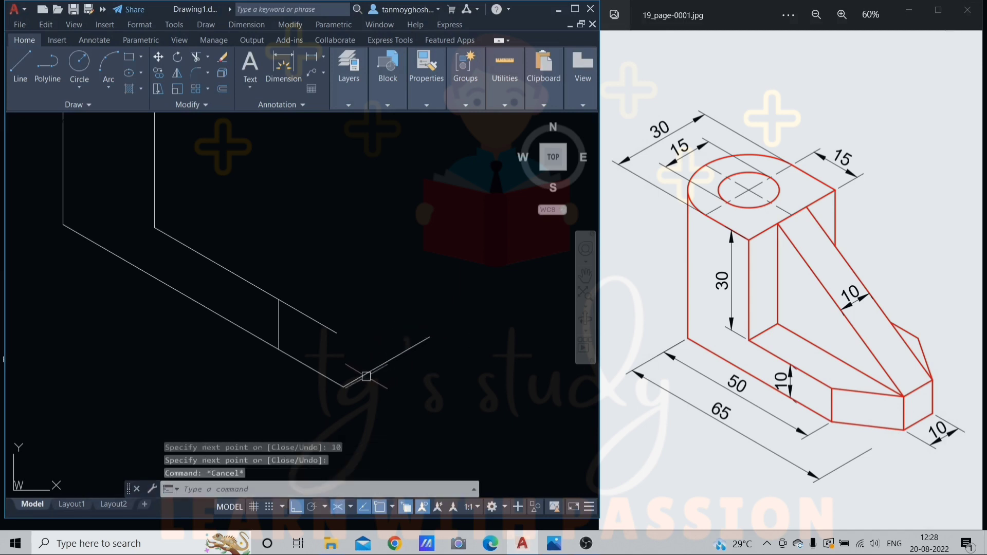
- Copy the 10-unit vertical line from its lower end to the point where the two 10-unit segments meet
left_click(278, 325)
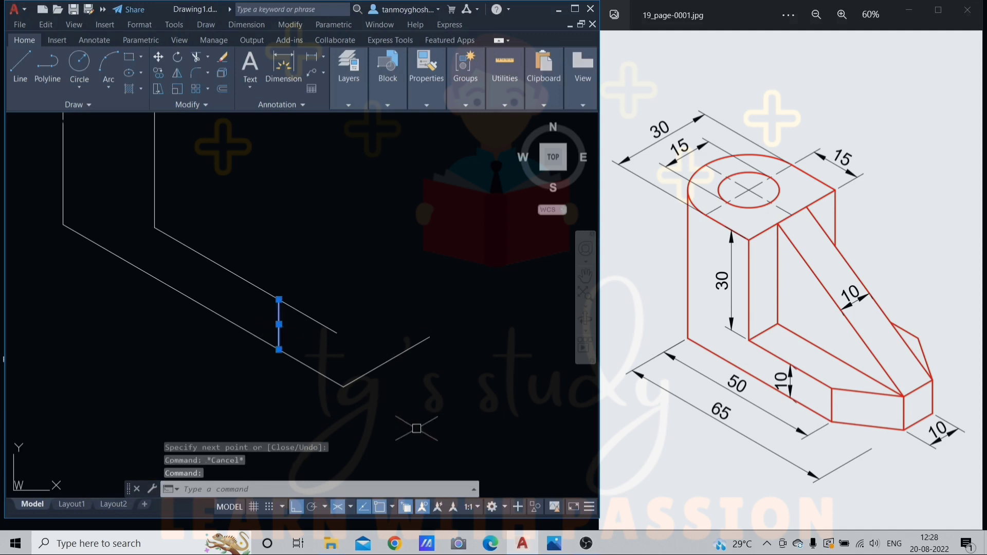
type("co")
key("Return")
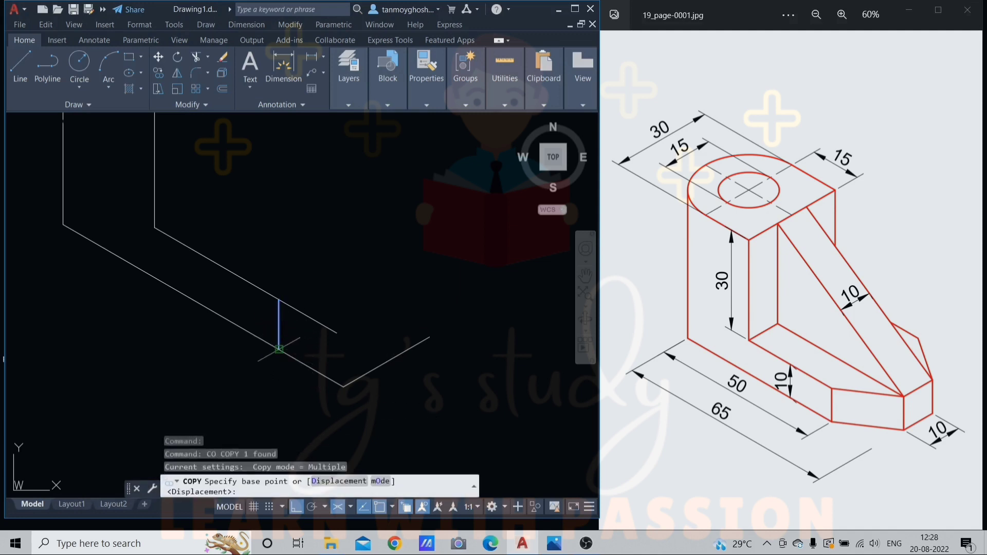
left_click(279, 349)
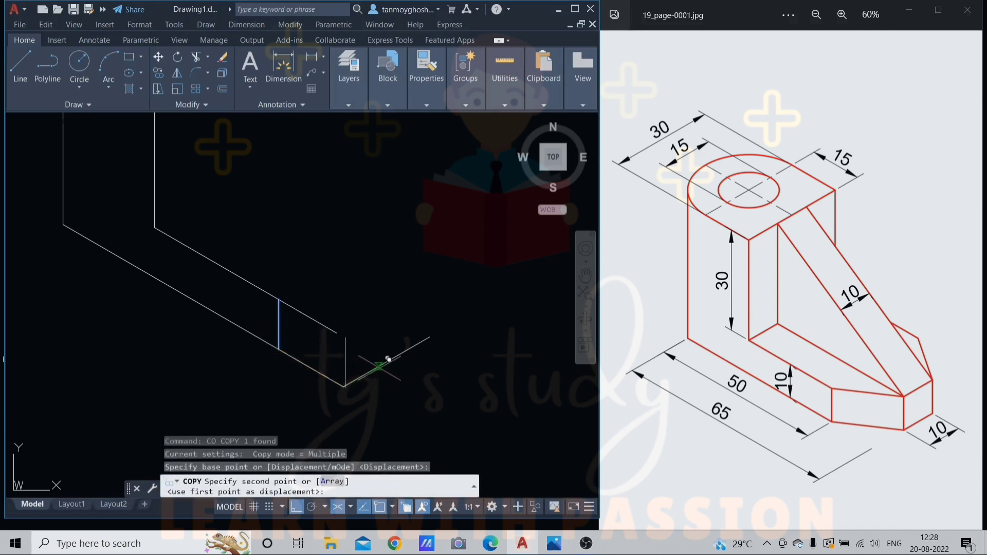
left_click(387, 361)
key("Escape")
key("Escape")
key("Escape")
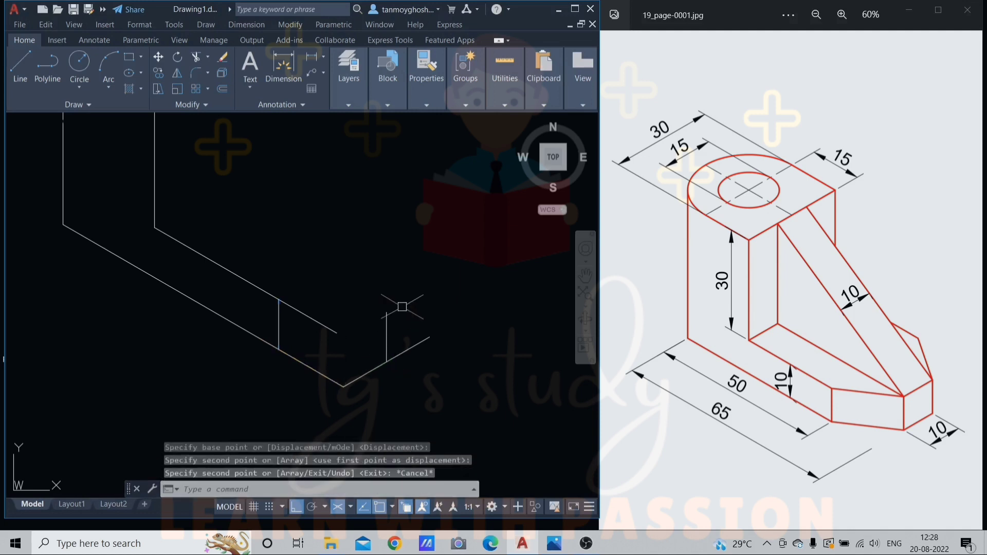
- Draw a line connecting the upper ends of the copied and original 10-unit vertical lines
key("Return")
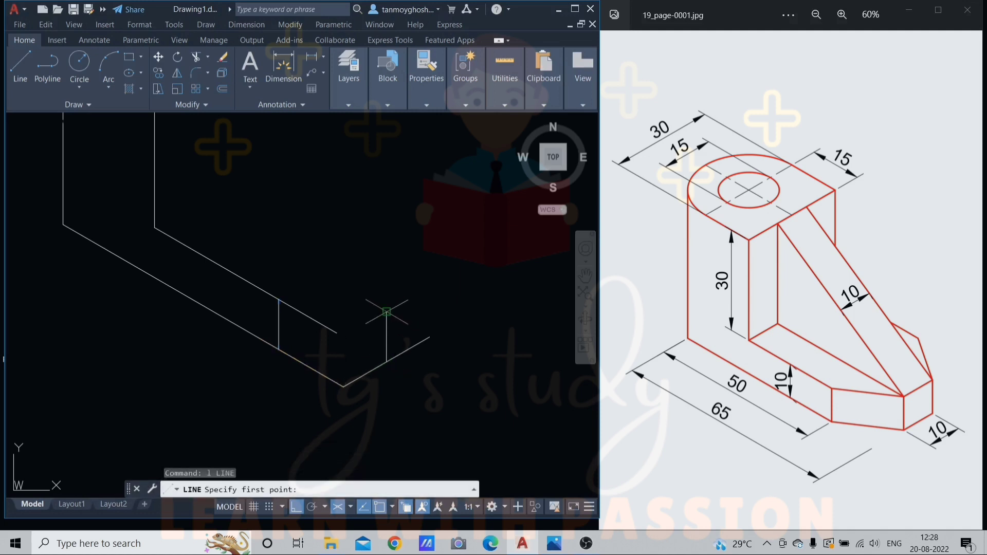
left_click(387, 311)
left_click(279, 301)
key("Escape")
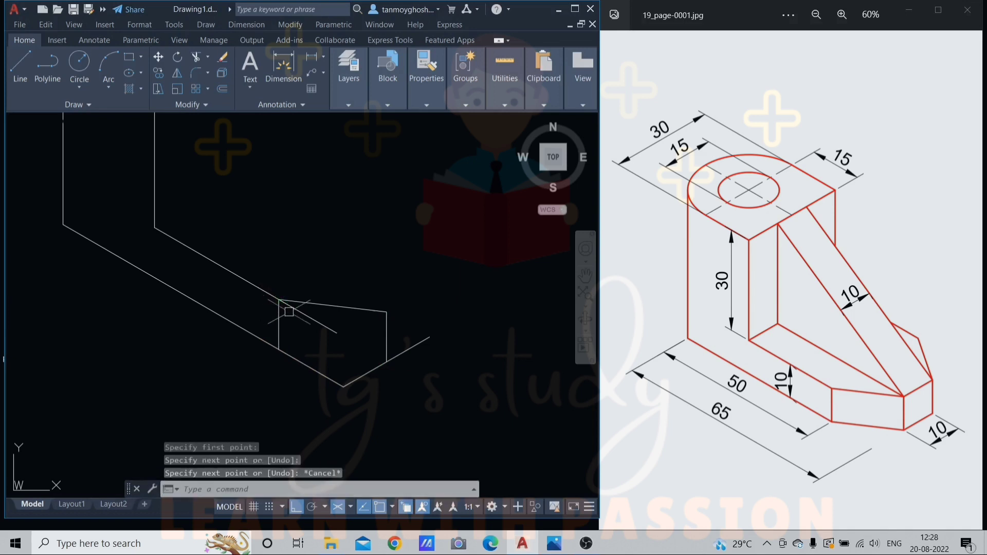
- Trim the excess of the base's upper 330° edge that extends beyond the short 10-unit vertical line
type("tr")
key("Return")
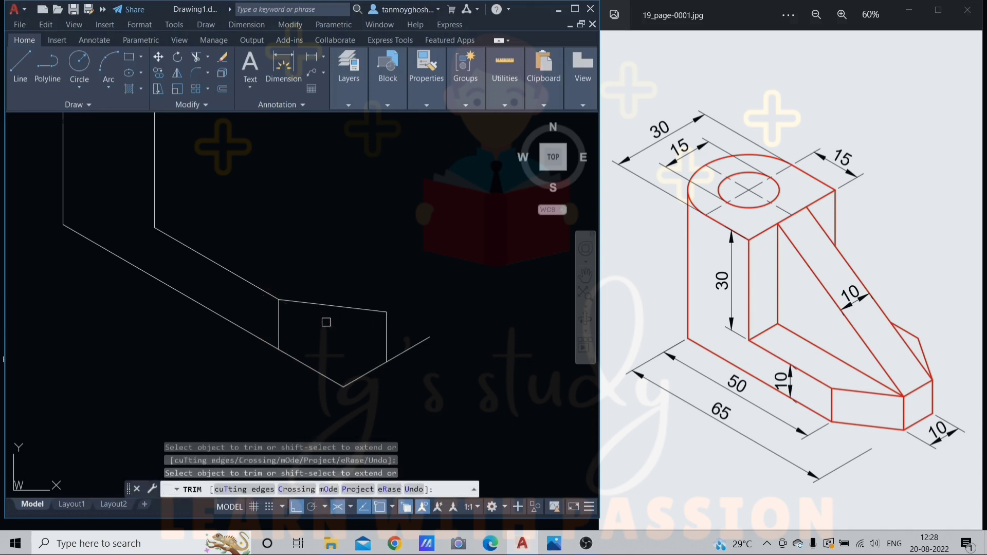
key("Escape")
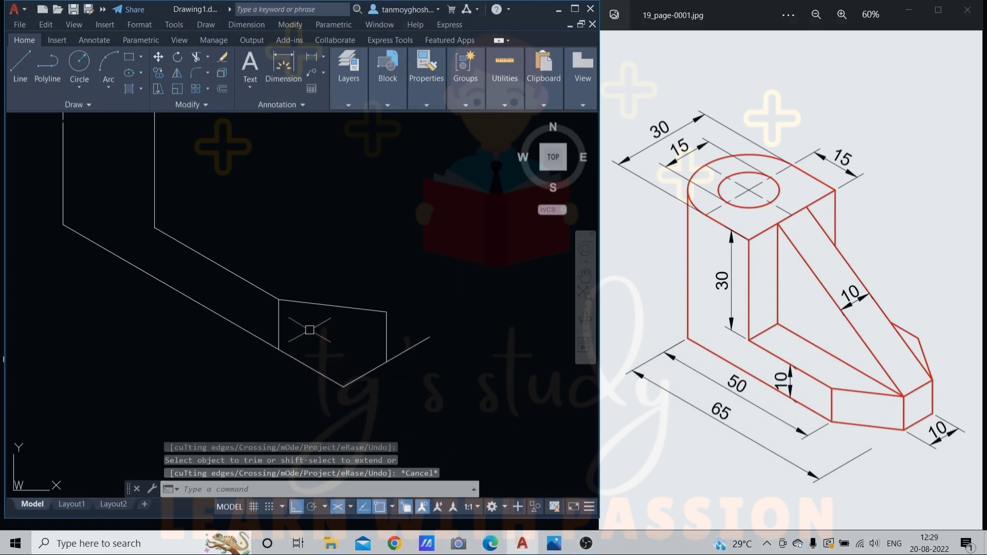
- Copy the chamfer's upper slanted edge from the upper end to the lower end of the short vertical line
left_click(332, 306)
type("co")
key("Return")
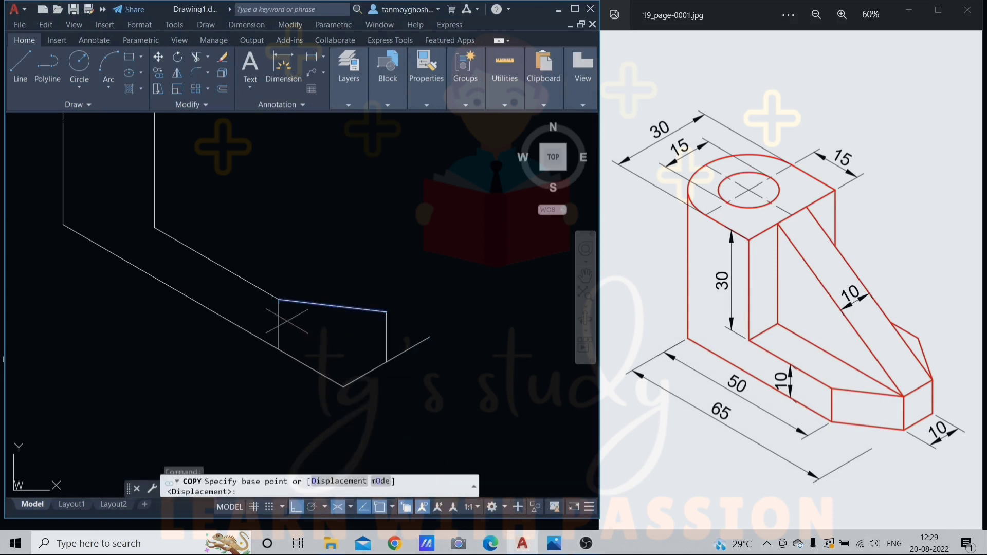
left_click(279, 300)
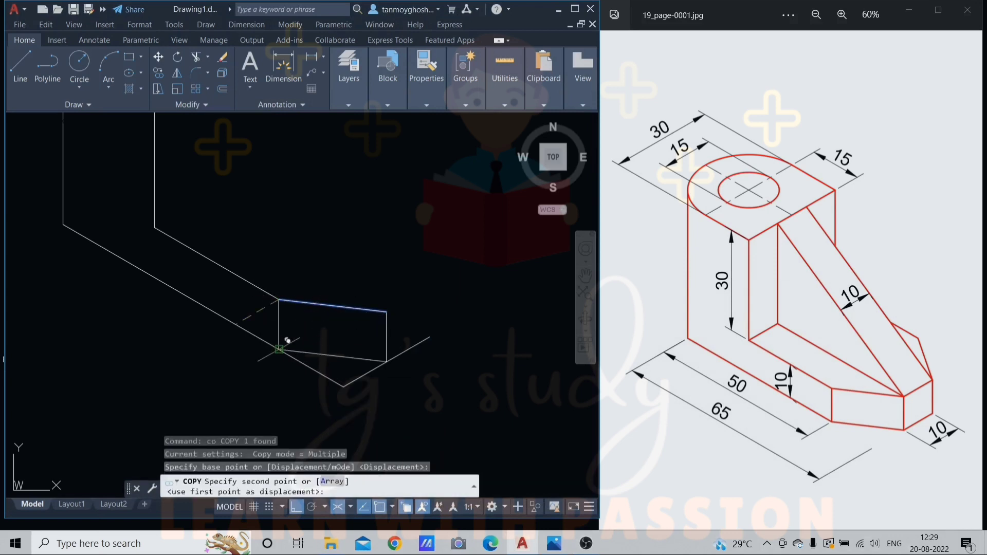
left_click(279, 350)
key("Escape")
scroll(425, 365, "down", 2)
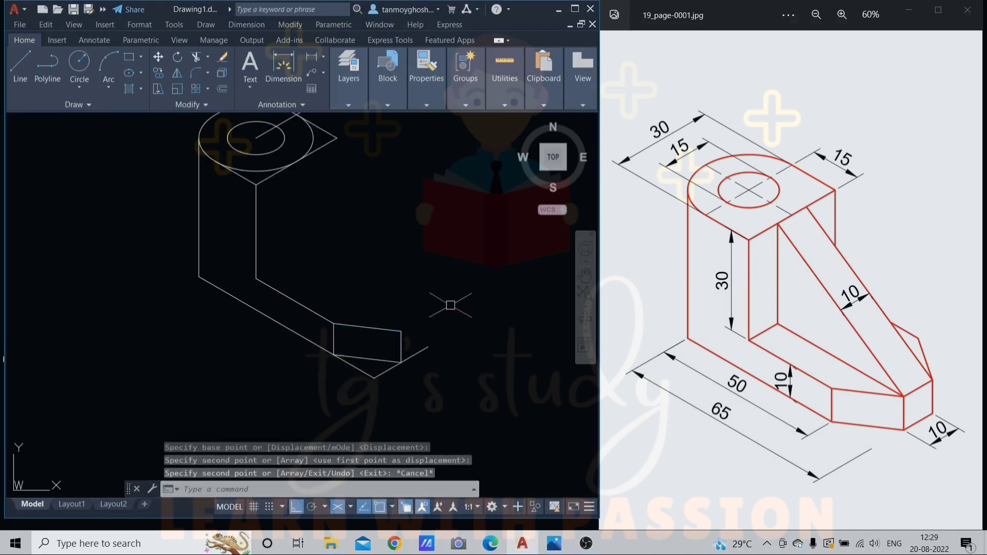
middle_click_drag(450, 307, 419, 329)
type("l")
key("Return")
key("Escape")
key("Escape")
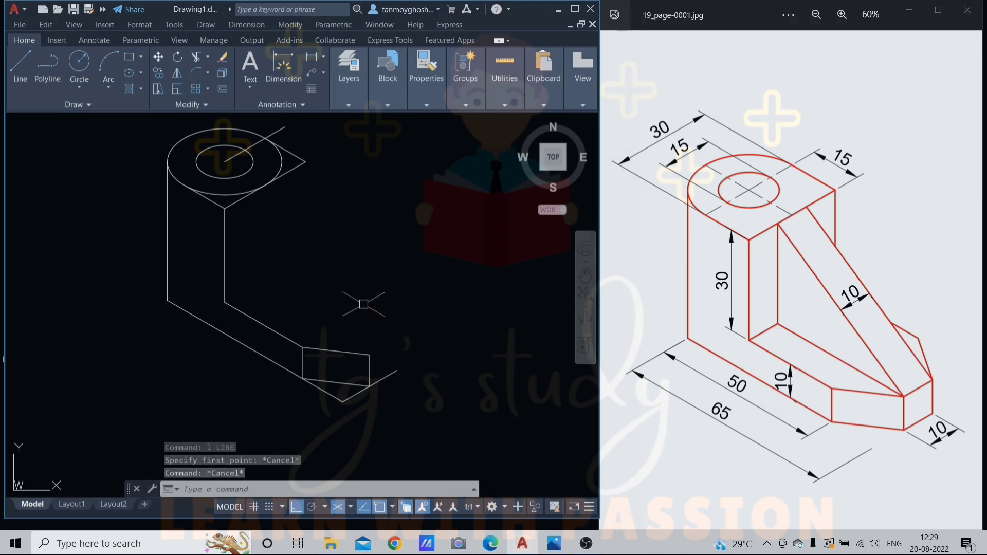
- Draw a 10-unit line at 30° from the foot of the 30-unit vertical line and continue it to the chamfer's upper outer corner
type("l")
key("Return")
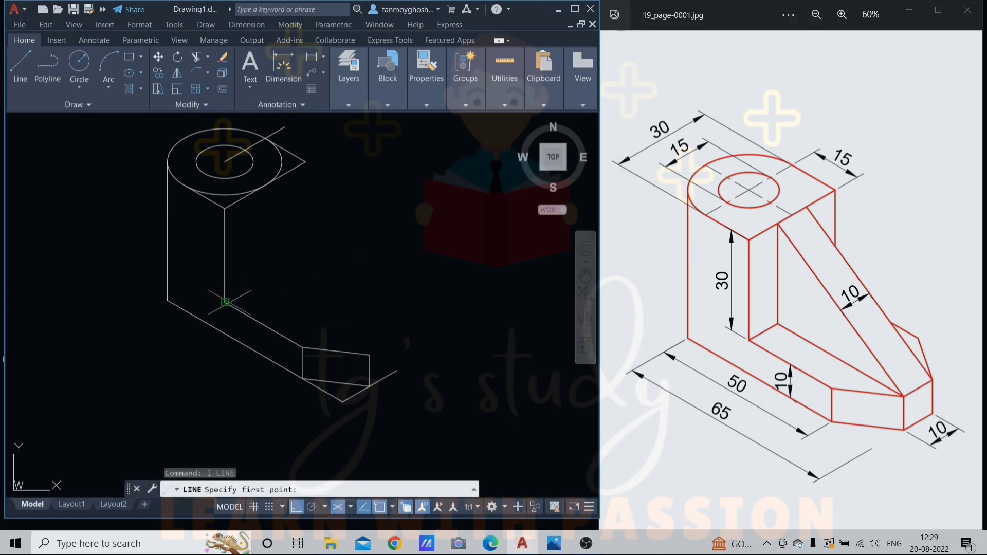
left_click(225, 302)
type("1")
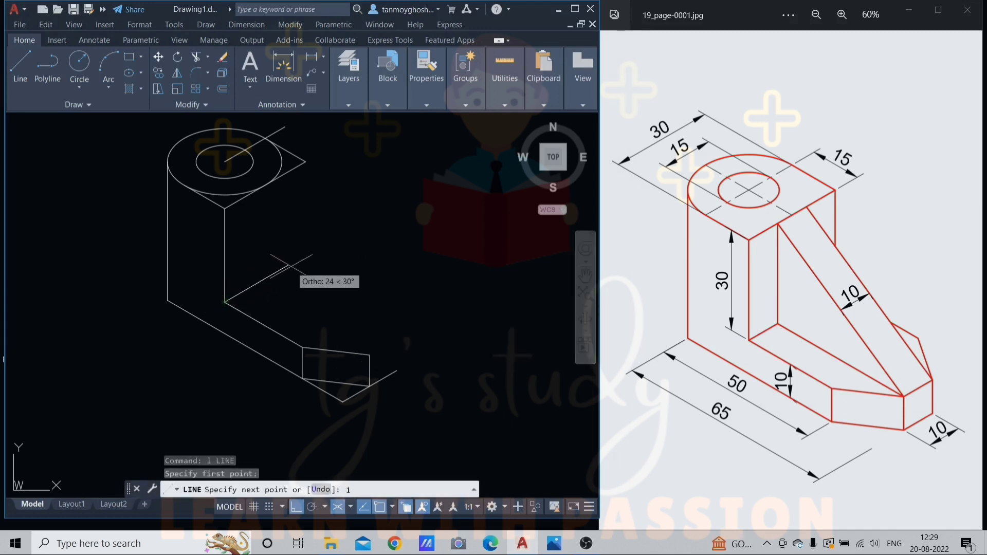
type("0")
key("Return")
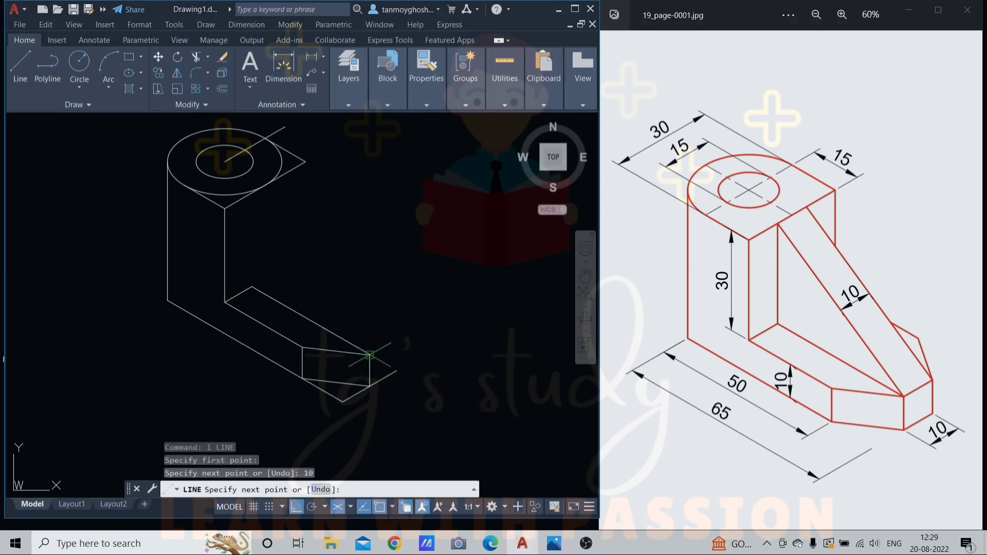
left_click(369, 355)
key("Escape")
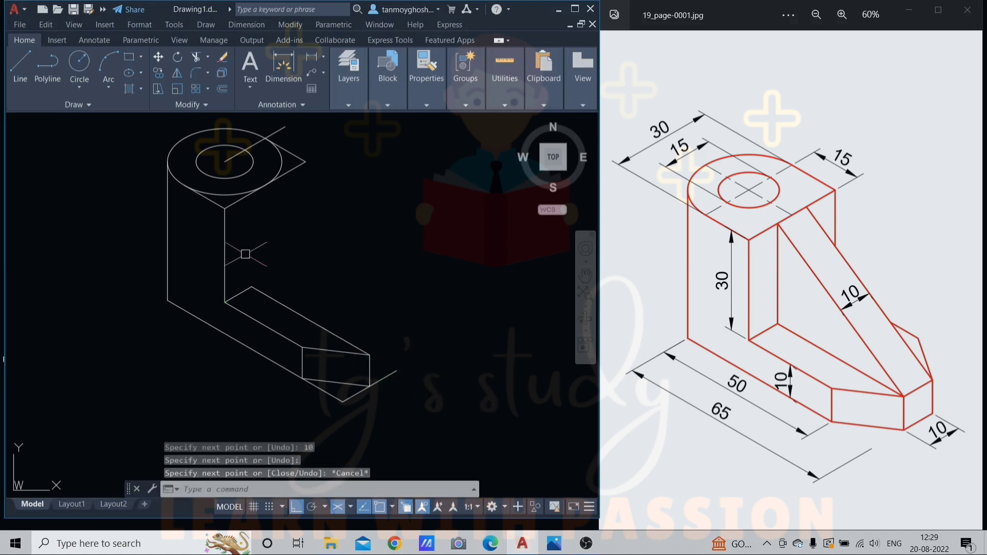
- Copy the 30-unit vertical line from its lower end to the far end of the new 10-unit line
left_click(225, 275)
type("co")
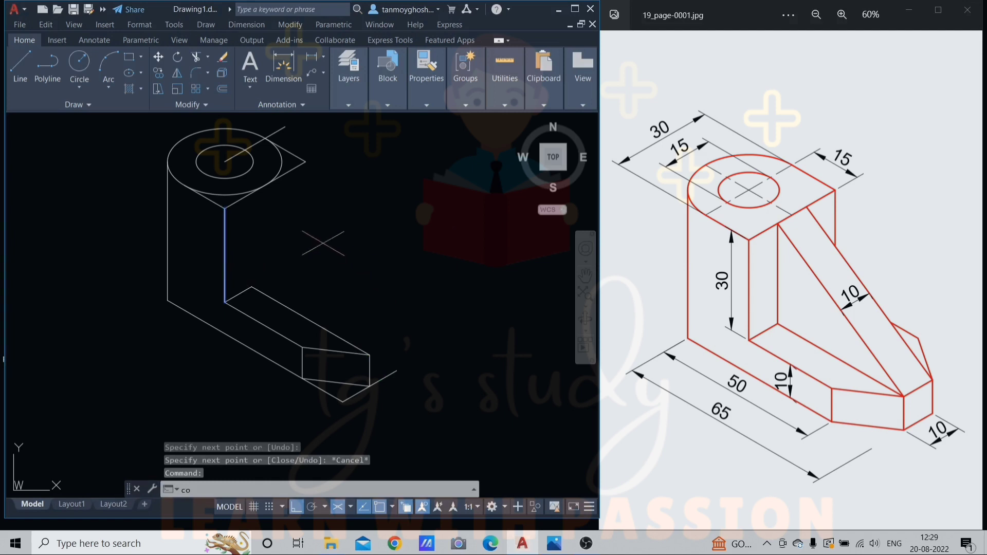
key("Return")
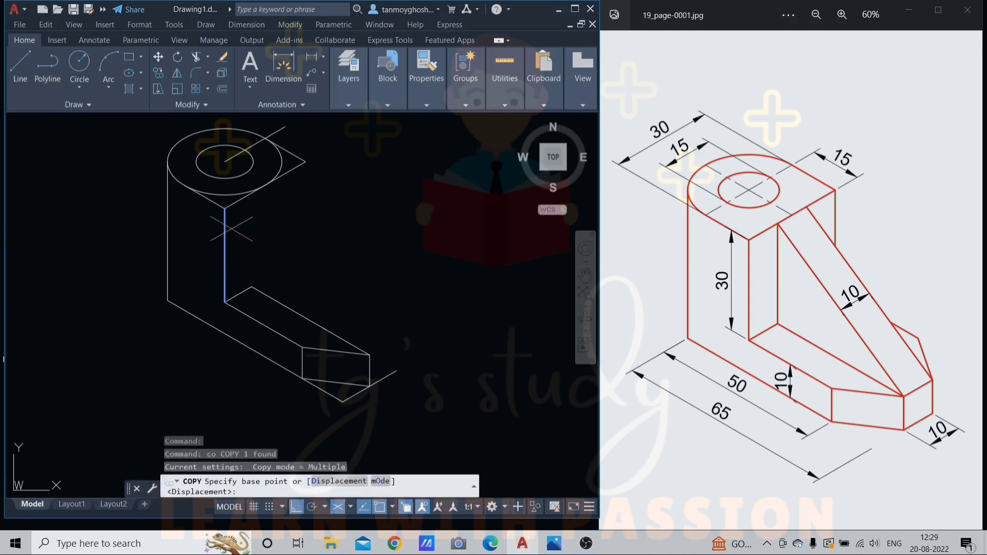
left_click(225, 301)
left_click(251, 287)
key("Escape")
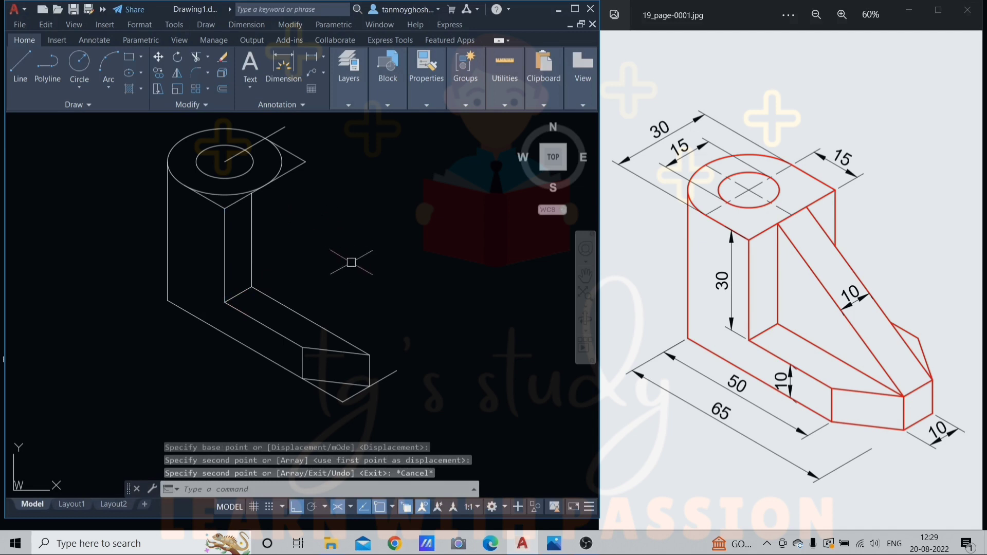
- Draw the rib's sloping edge from the chamfer's upper outer corner to the upper end of the copied vertical line
type("l")
key("Return")
left_click(369, 355)
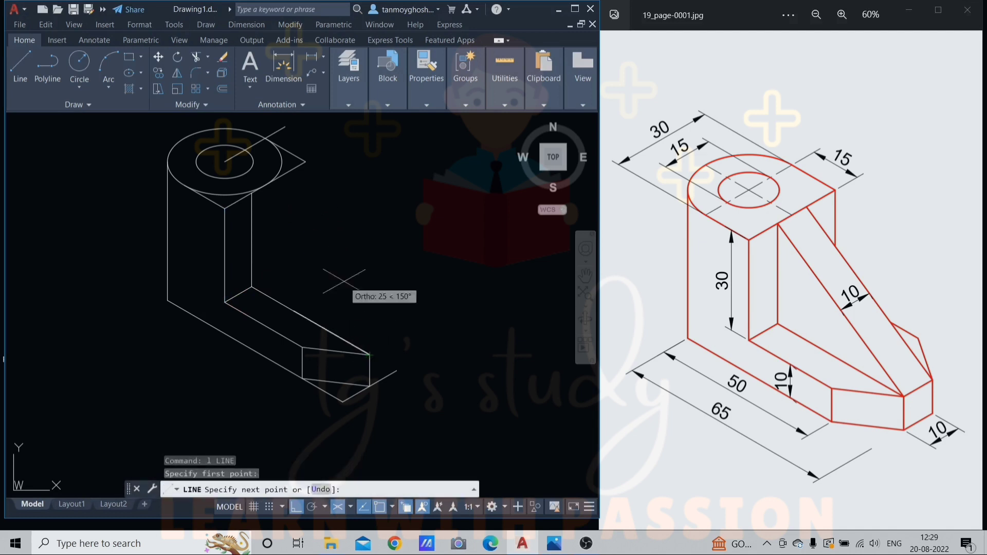
left_click(252, 192)
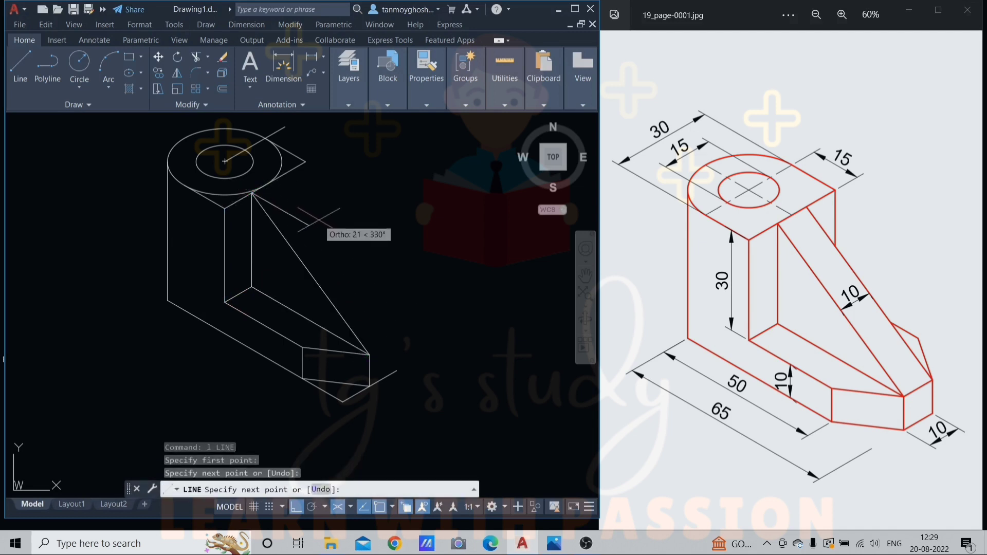
key("Escape")
- Copy the rib's sloping edge 10 units at 30° from its upper end to form the rib's rear edge
left_click(294, 250)
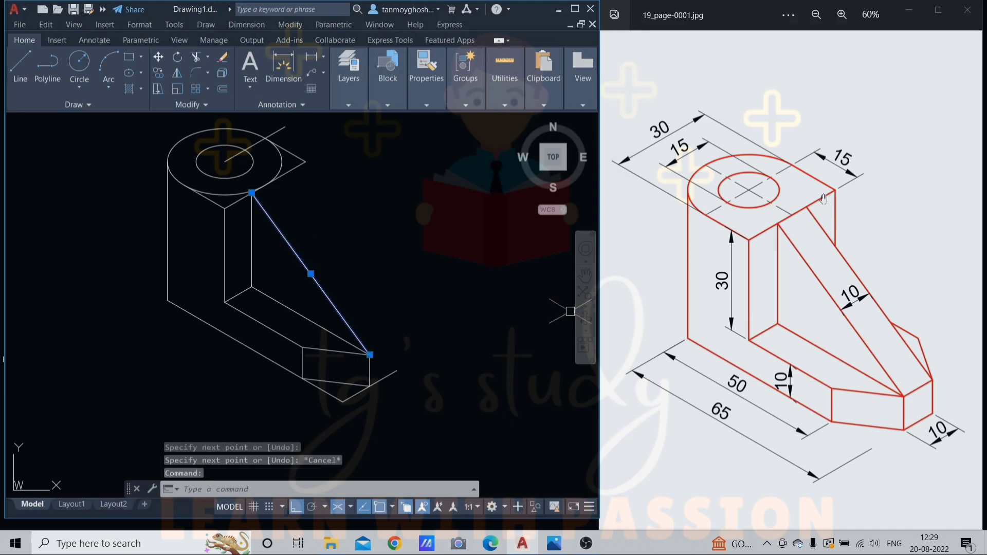
type("co")
key("Return")
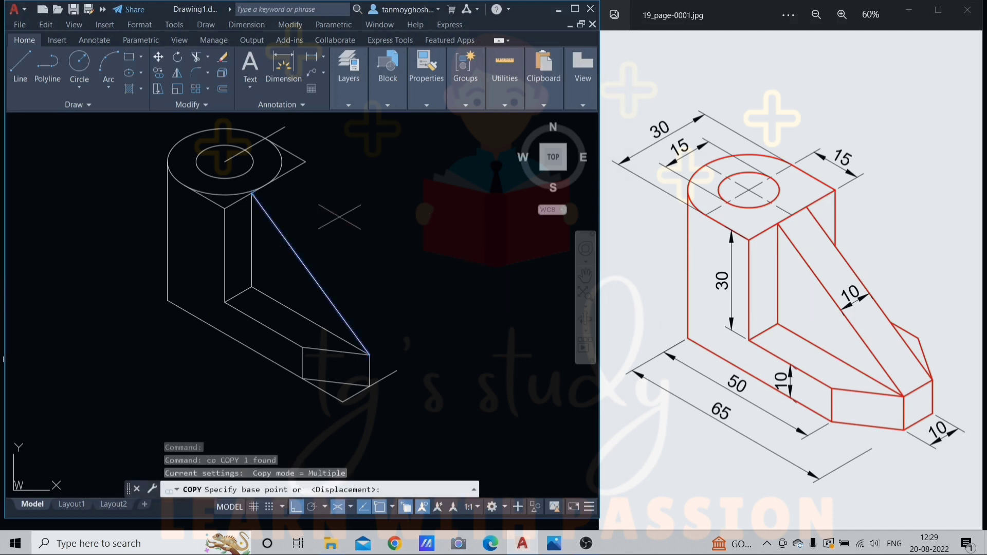
left_click(251, 193)
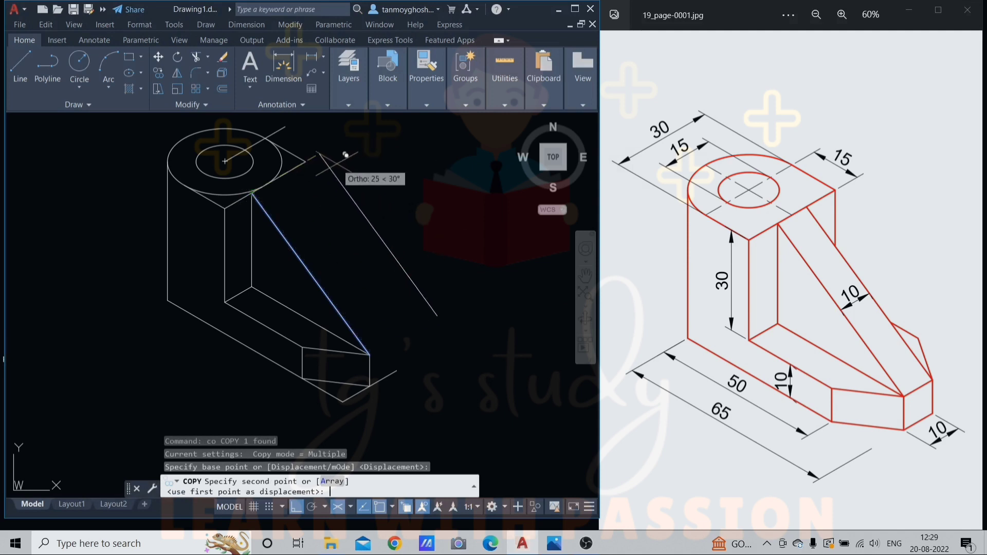
type("10")
key("Return")
key("Escape")
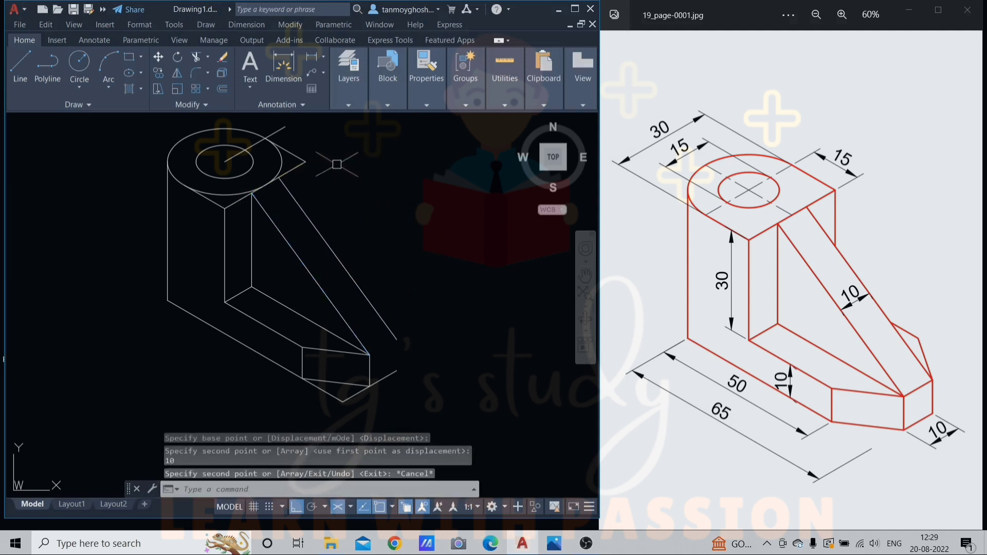
- Close the rib's end face with a 10-unit line at 30° from the chamfer's upper corner and, on the right isoplane, a 10-unit vertical line down
scroll(385, 355, "up", 2)
type("l")
key("Return")
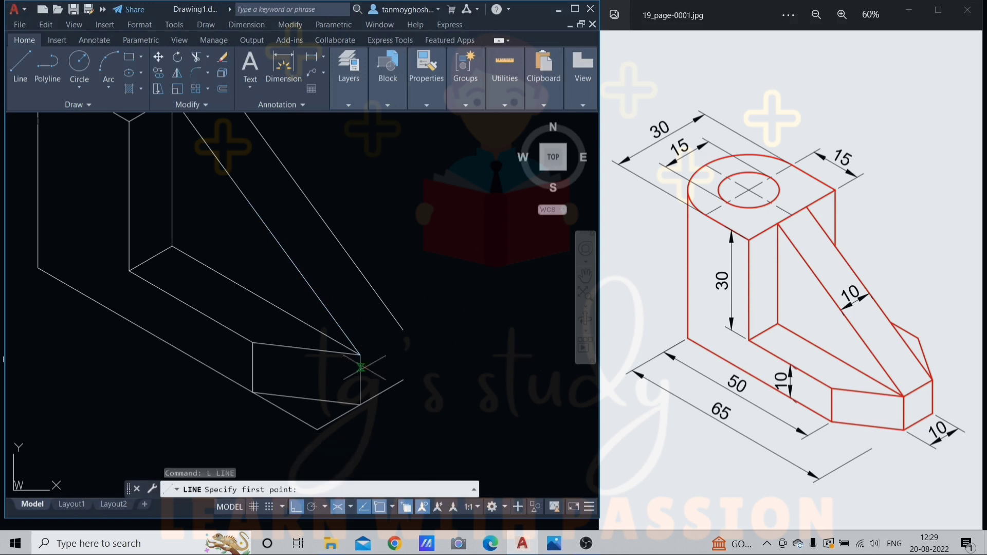
left_click(359, 355)
type("1")
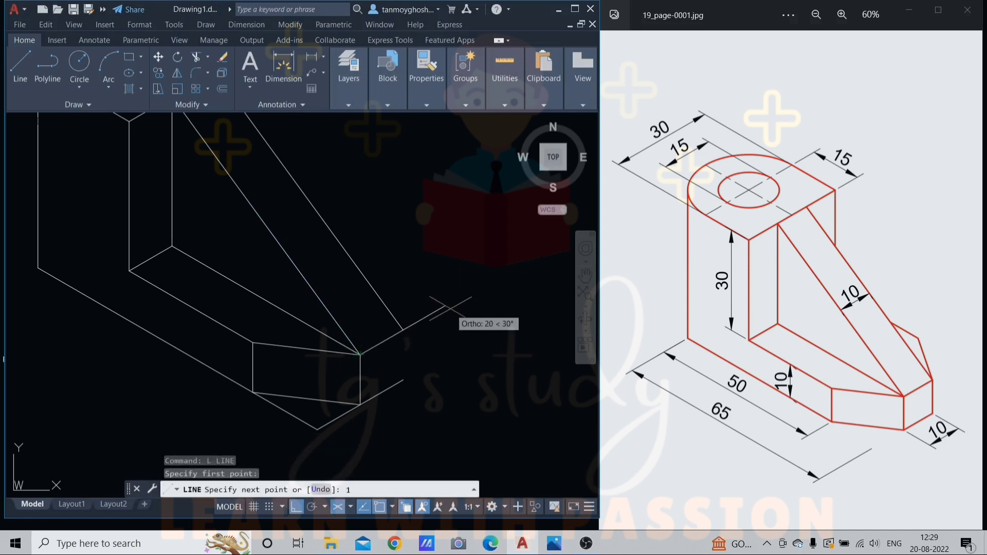
type("0")
key("Return")
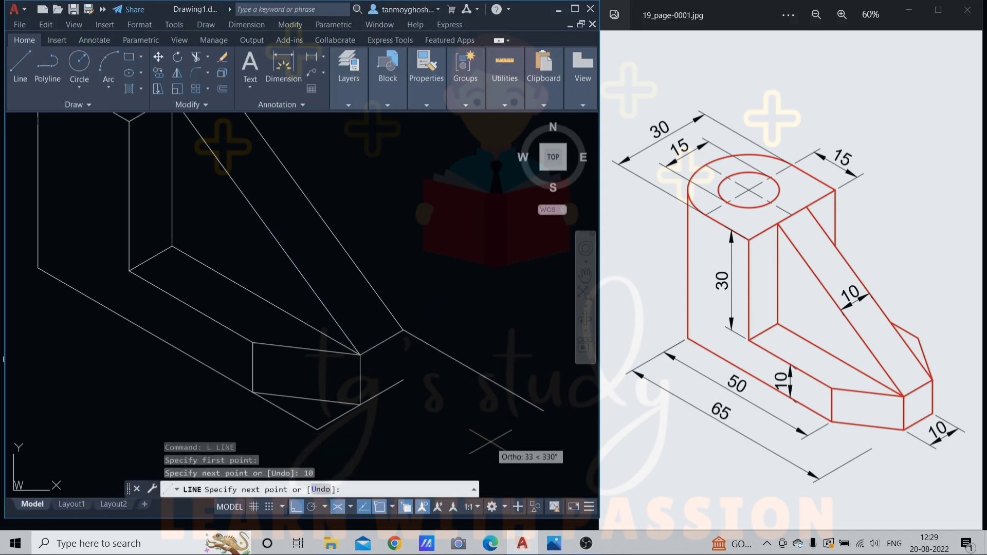
key("F5")
type("10")
key("Return")
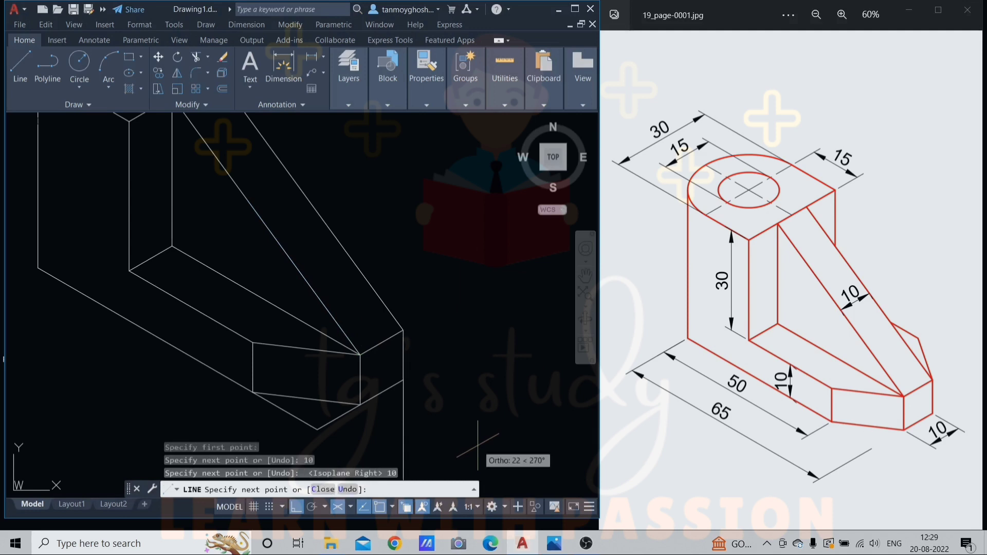
key("Return")
- Trim the large ellipse on the top face so that only the rounded end outline is left
scroll(374, 365, "down", 3)
scroll(303, 276, "up", 2)
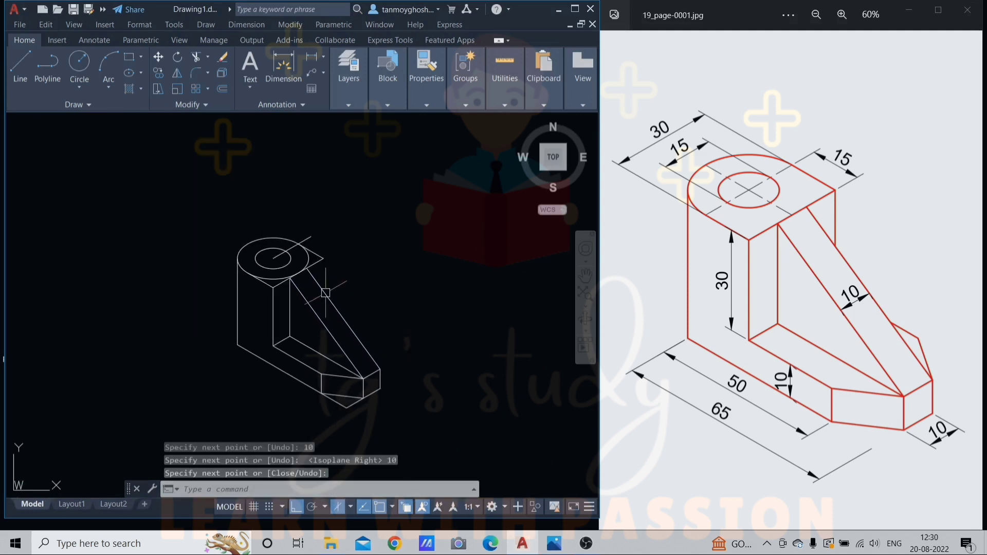
middle_click_drag(315, 314, 354, 275)
key("Escape")
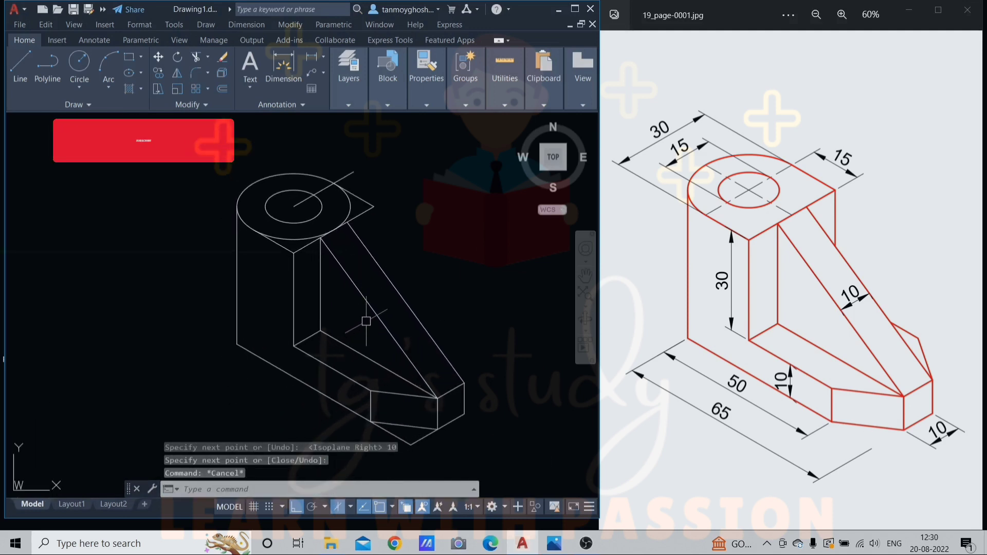
key("Escape")
type("tr")
key("Return")
scroll(302, 223, "up", 2)
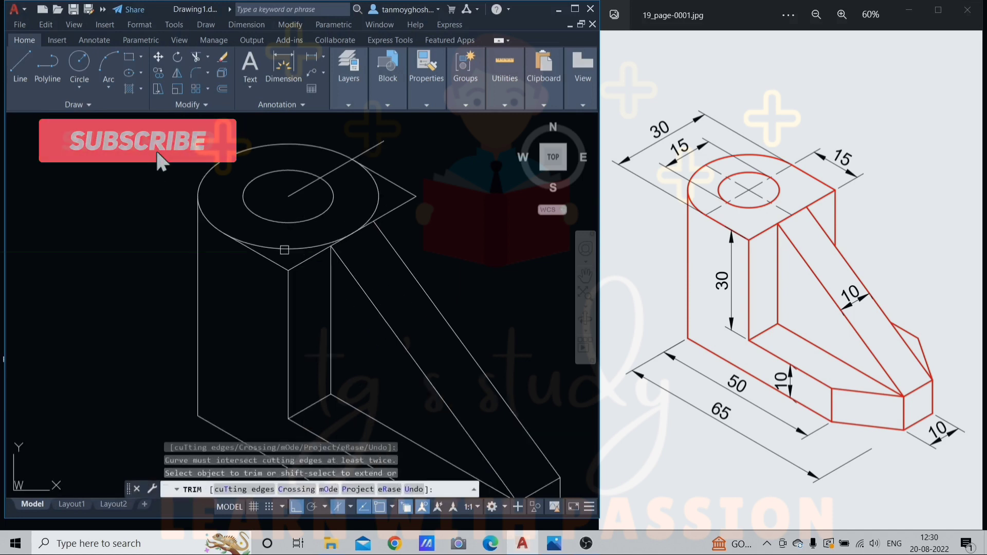
scroll(379, 200, "down", 2)
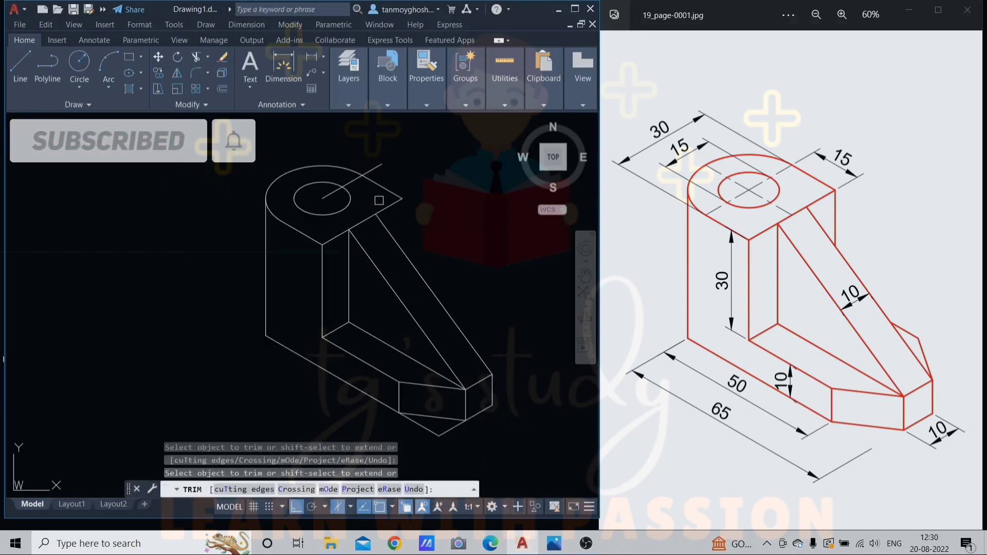
scroll(455, 206, "down", 2)
scroll(403, 227, "up", 2)
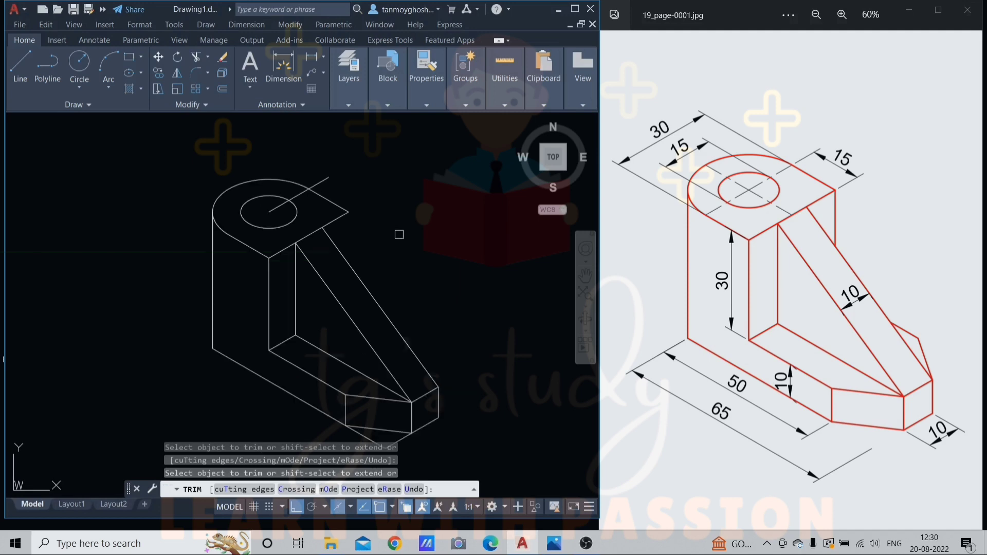
key("Escape")
- Draw a vertical line about 24 units long down from the top face's outer corner, crossing the rib's rear sloping edge
type("l")
key("Return")
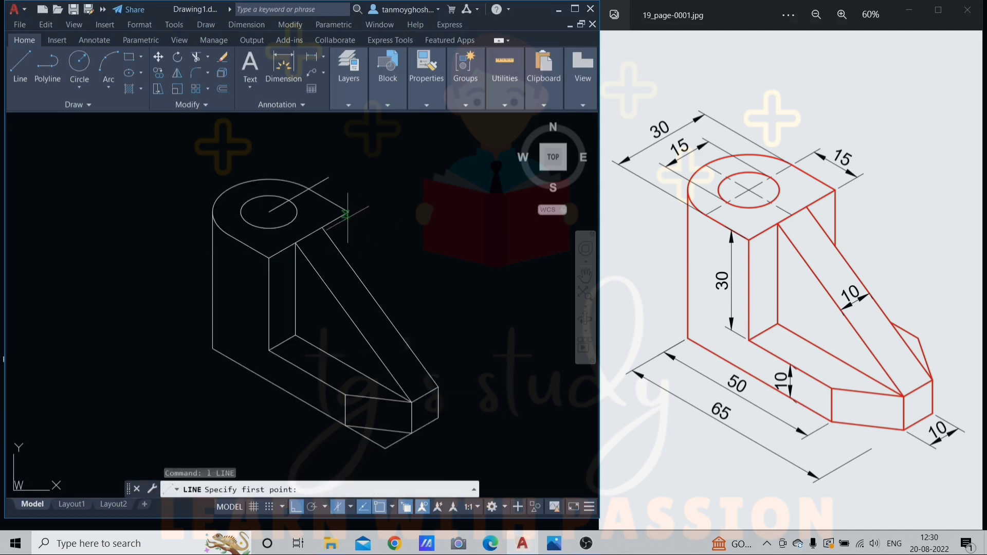
left_click(348, 212)
scroll(332, 277, "up", 4)
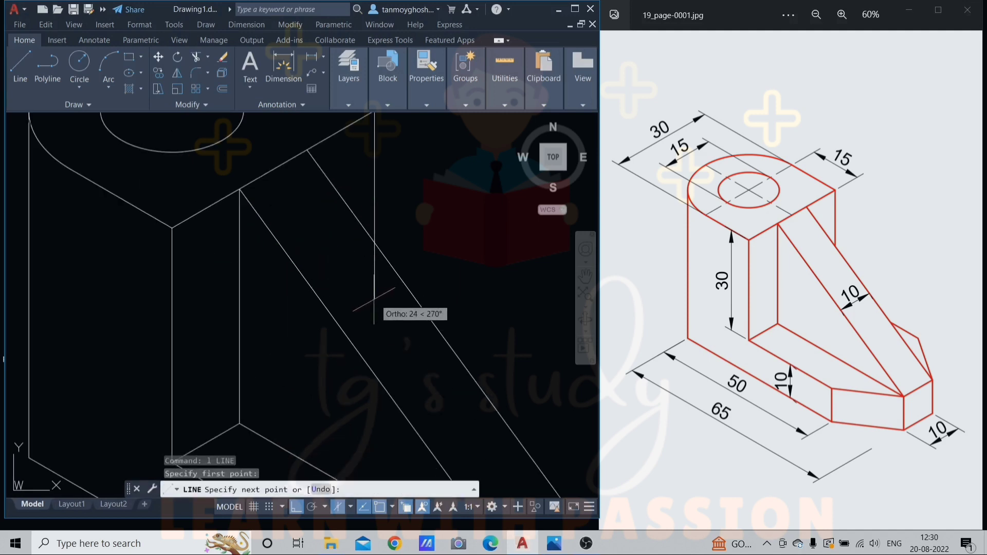
left_click(350, 286)
key("Escape")
- Trim the part of the new vertical line that extends below the rib's rear sloping edge
type("t")
key("Return")
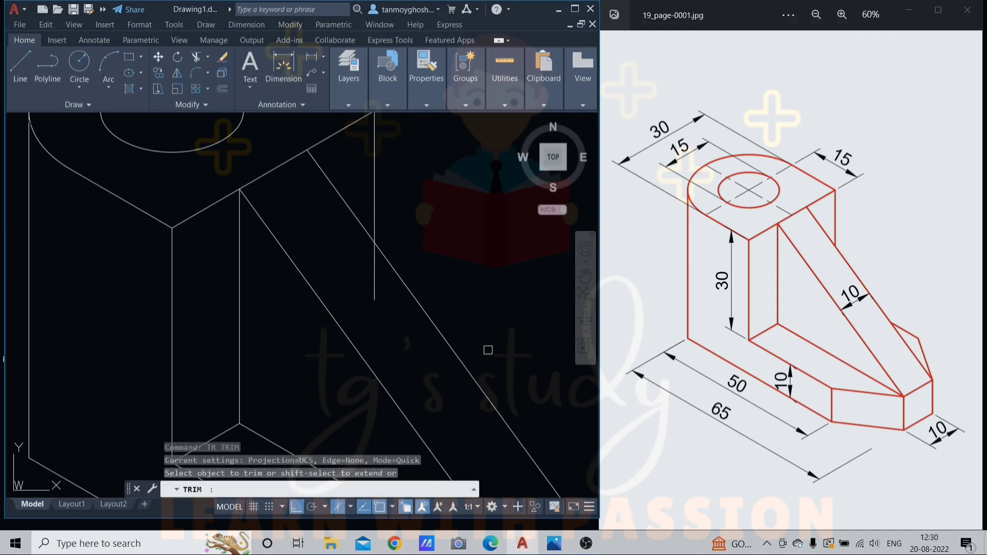
left_click(375, 293)
scroll(375, 290, "down", 4)
key("Escape")
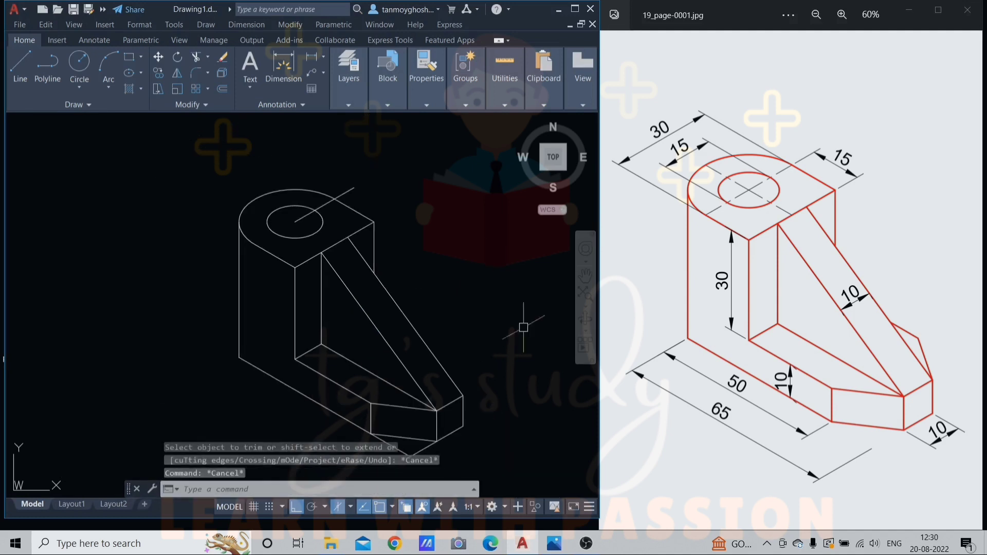
- Draw a 30-unit line at 30° from the front chamfer's upper inner corner, and connect its end to the rib end face's upper rear corner
middle_click_drag(522, 324, 505, 305)
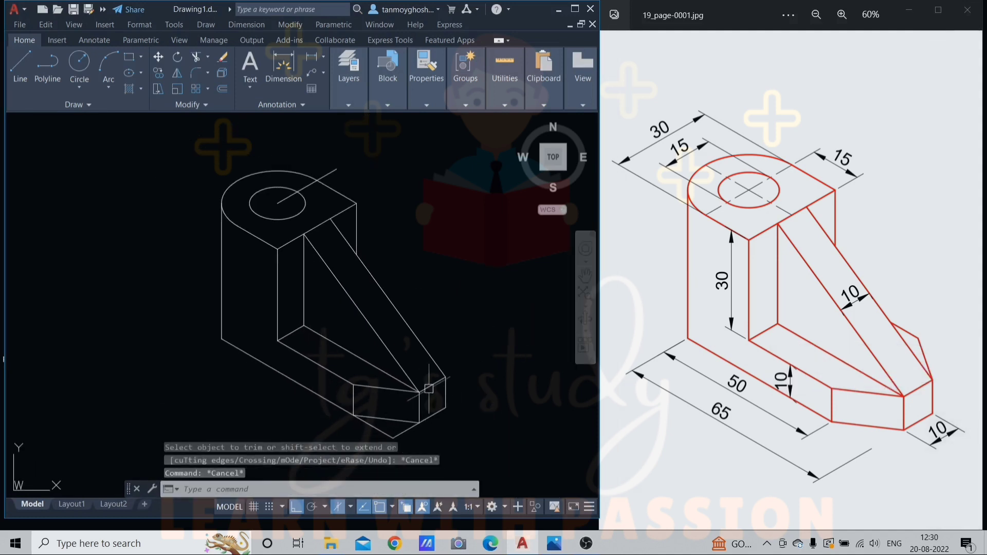
scroll(440, 375, "up", 1)
scroll(341, 346, "up", 1)
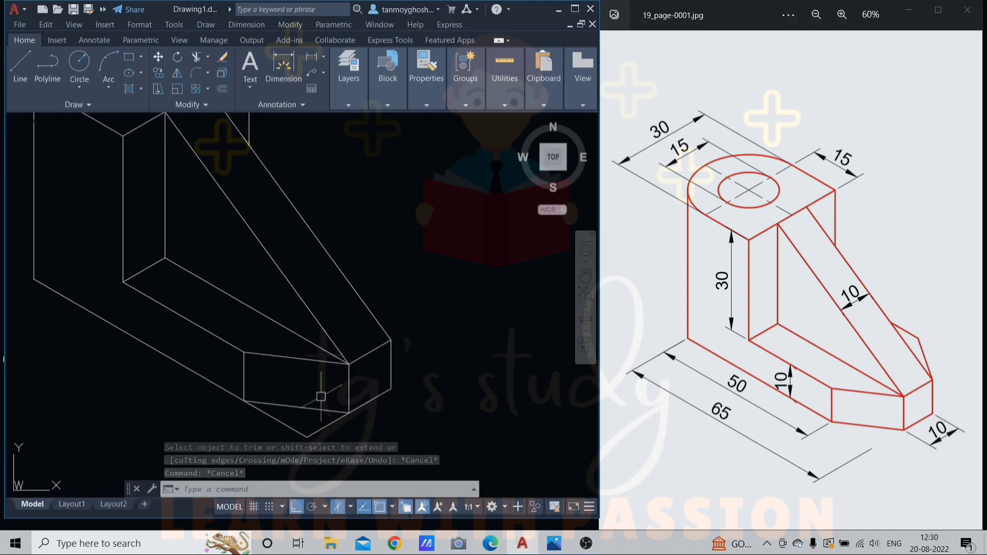
type("l")
key("Return")
left_click(244, 352)
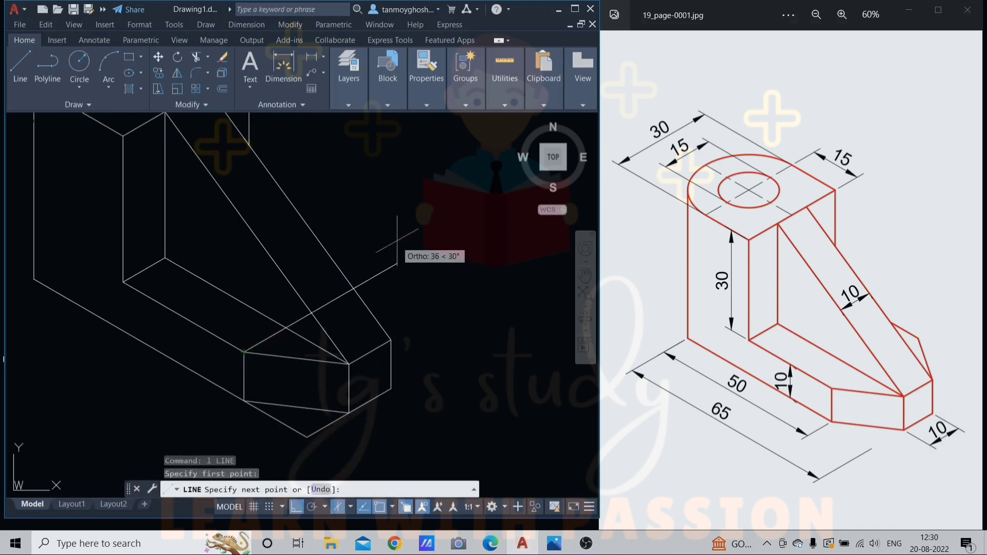
type("30")
key("Return")
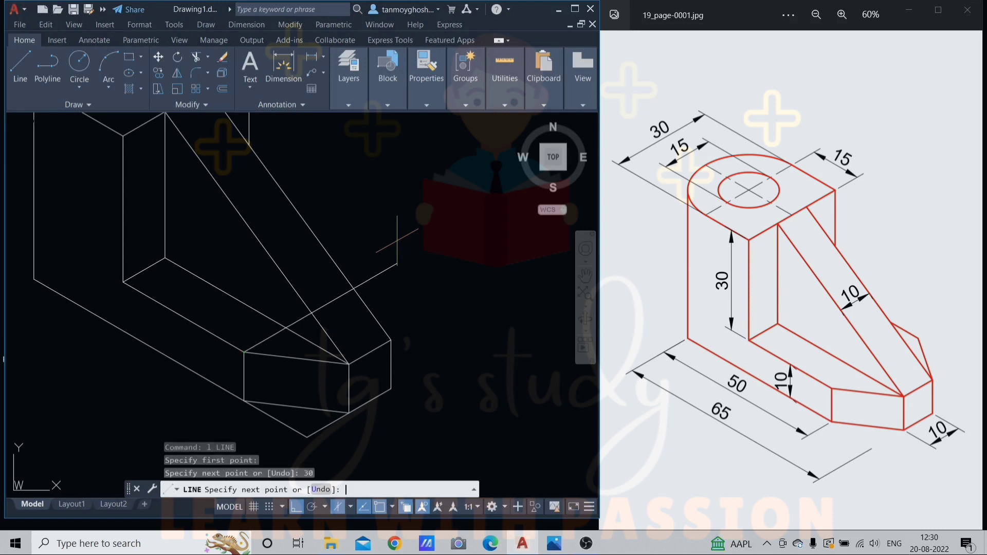
left_click(390, 339)
key("Escape")
scroll(378, 256, "up", 2)
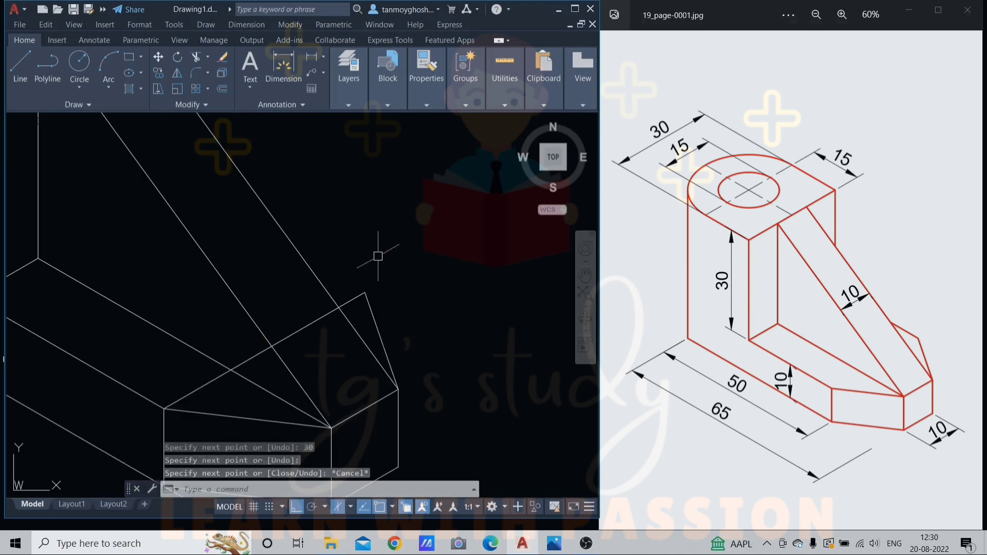
- On the left isoplane, draw a line about 21 units long at 150° from the rear chamfer's upper corner, crossing the rib's rear sloping edge
type("l")
key("Return")
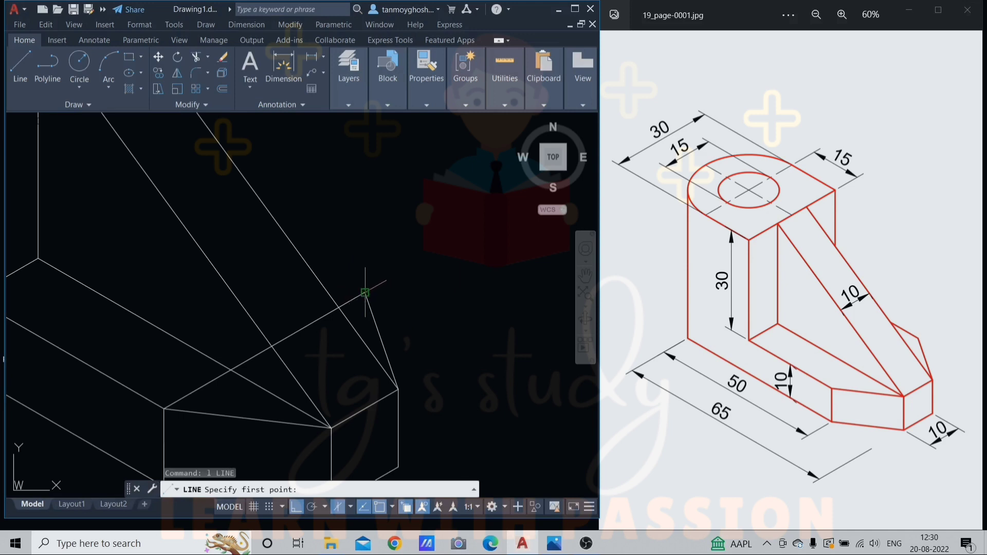
left_click(365, 292)
scroll(176, 222, "up", 1)
key("F5")
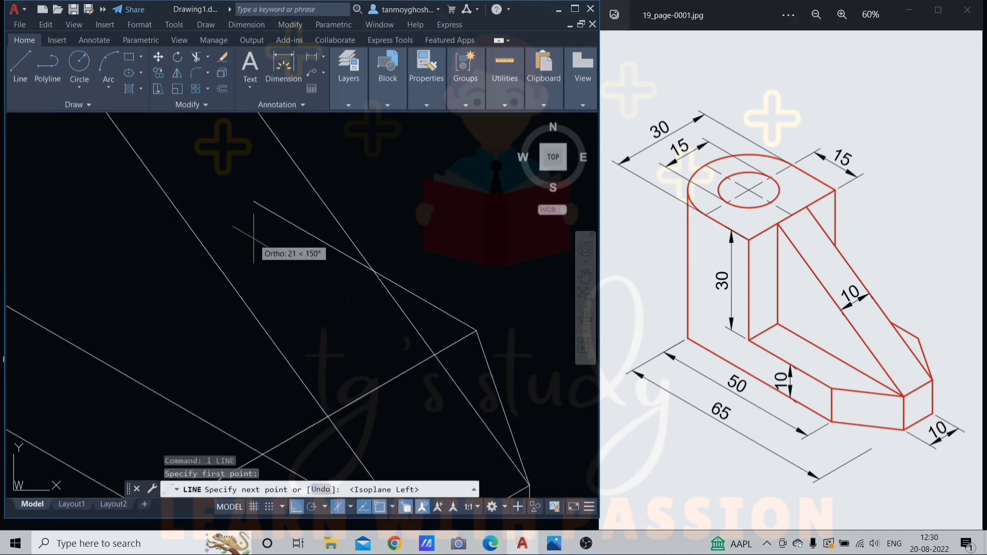
key("Escape")
- Delete the 30-unit construction line running across the base between the front and rear chamfer corners
scroll(331, 199, "down", 1)
left_click(350, 273)
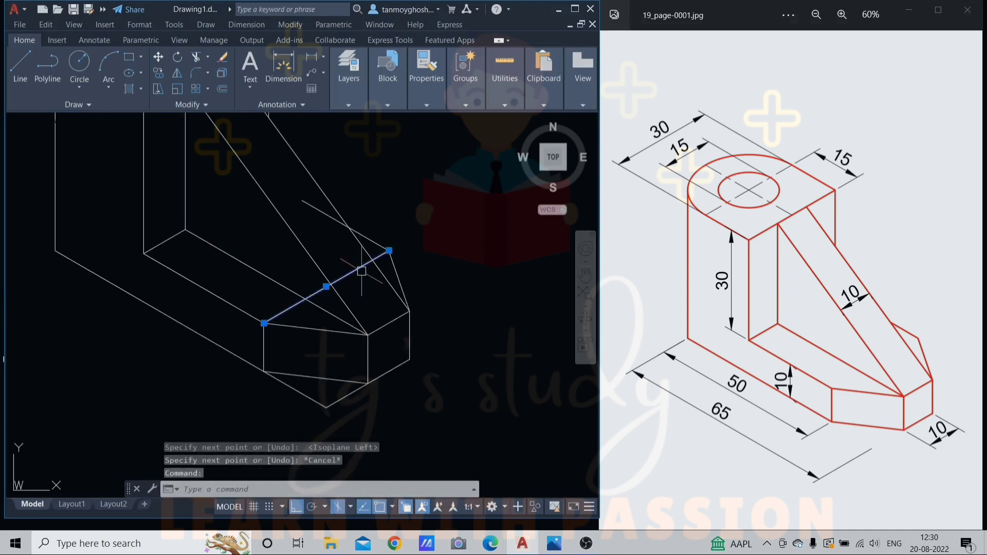
key("Delete")
- Trim the part of the base's rear edge that extends past the rib's rear sloping edge
scroll(355, 231, "up", 2)
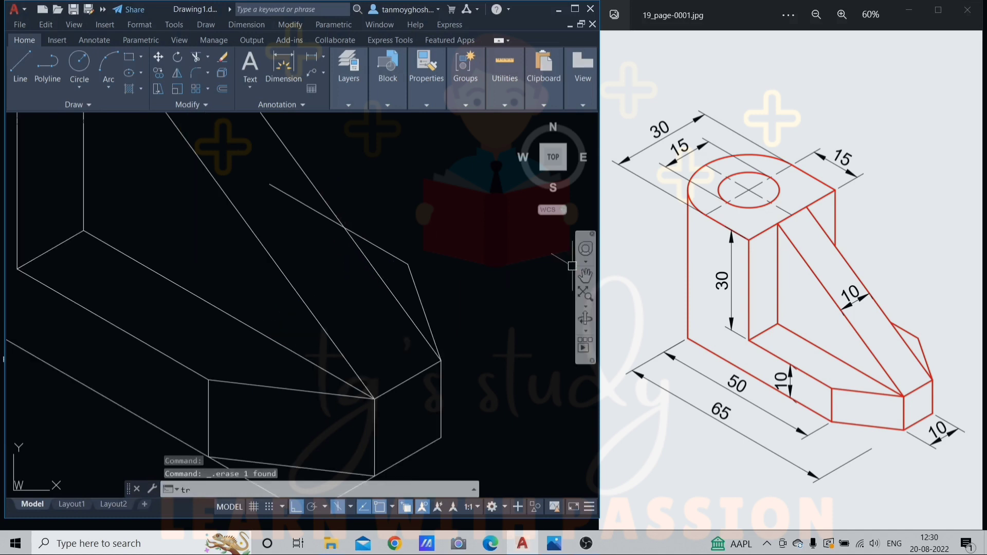
key("Return")
scroll(438, 324, "down", 3)
scroll(434, 330, "up", 2)
key("Escape")
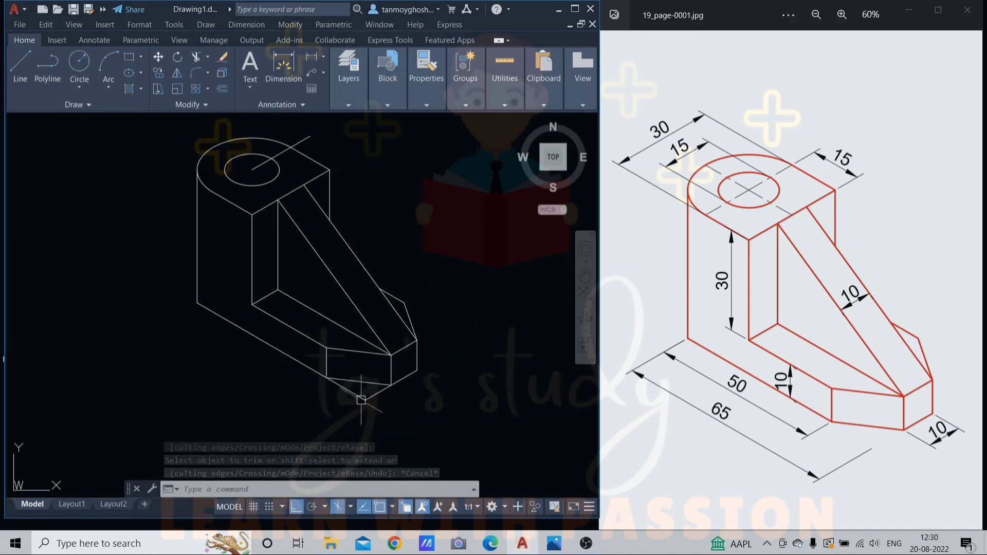
- Trim the leftover base corner lines that extend below the front chamfer's lower edge
key("Return")
left_click(360, 395)
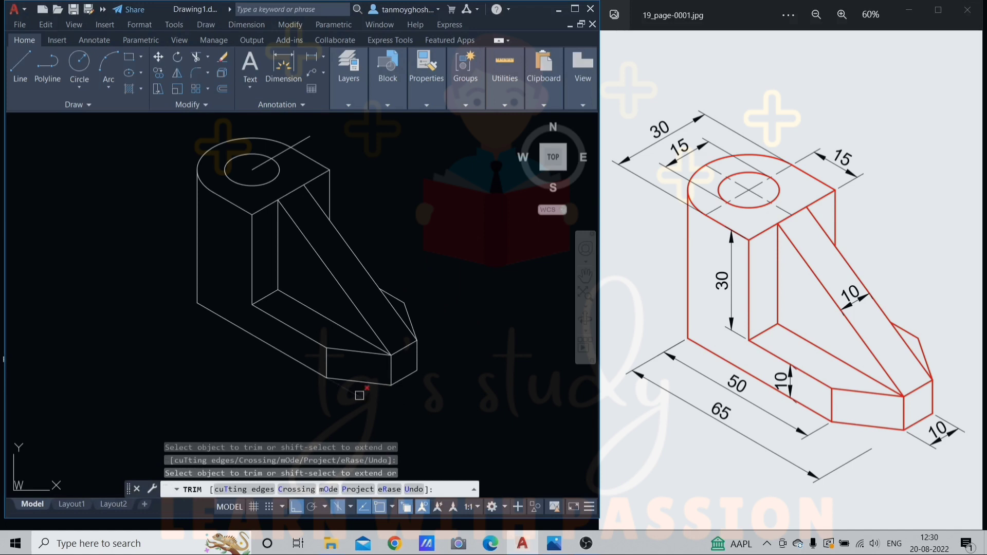
scroll(380, 313, "down", 2)
scroll(388, 234, "up", 2)
key("Escape")
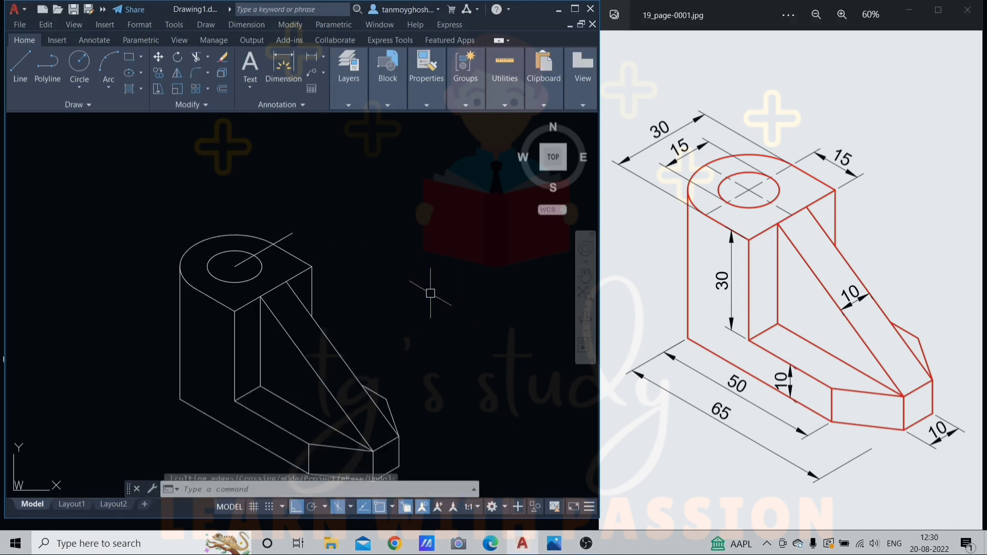
middle_click_drag(430, 286, 437, 243)
scroll(439, 228, "down", 2)
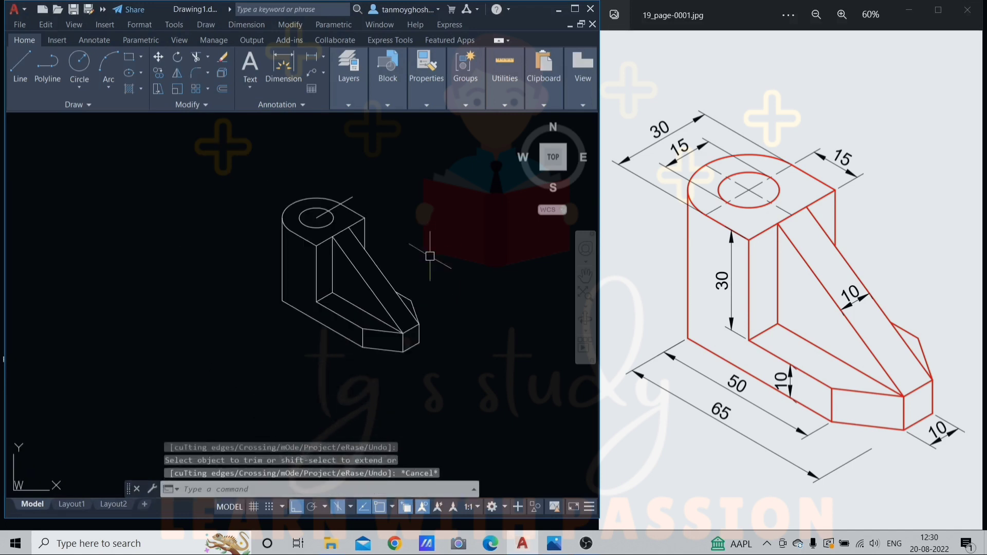
scroll(383, 286, "up", 2)
key("Escape")
key("Escape")
key("Escape")
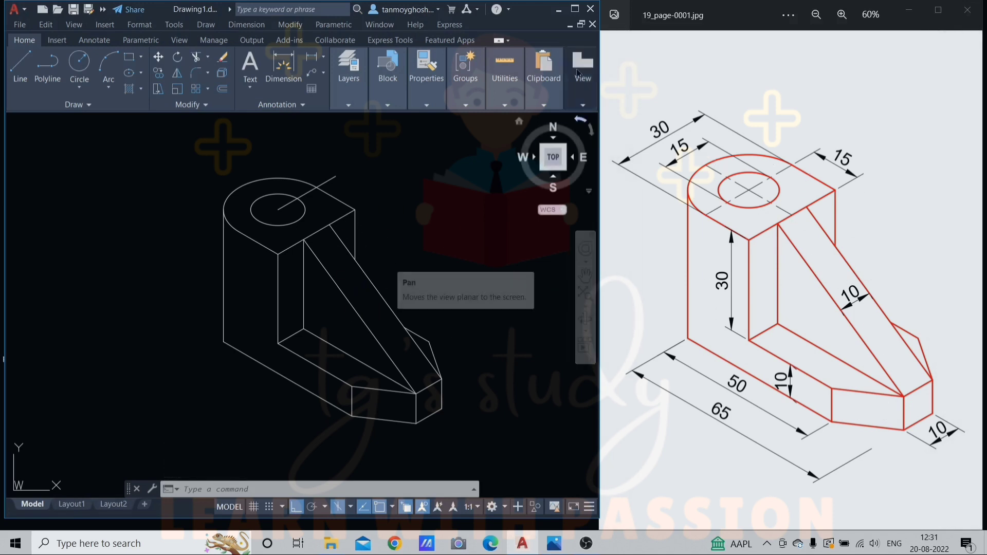
- Maximize the drawing window and change the colour of the whole bracket drawing to yellow 248,215,49
left_click(575, 8)
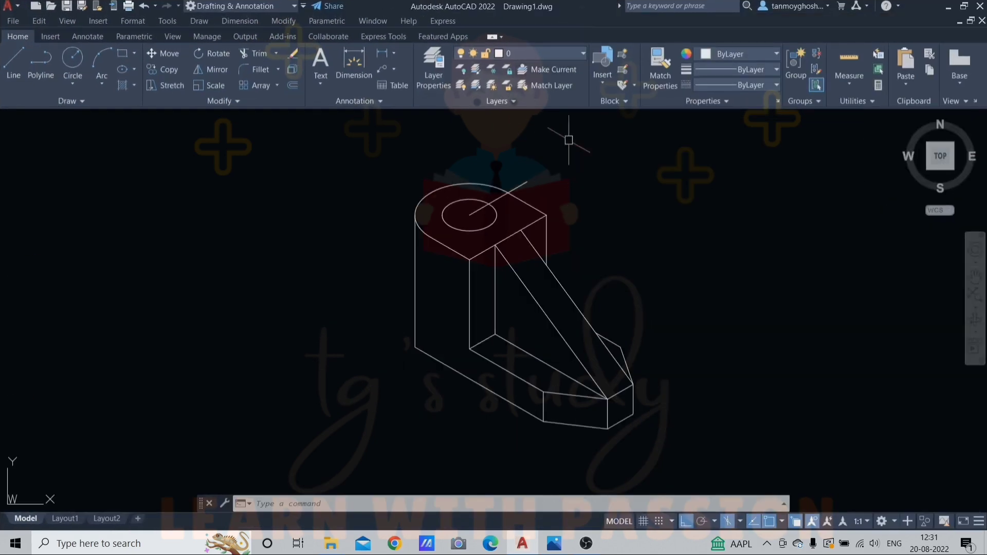
left_click(701, 148)
left_click(357, 469)
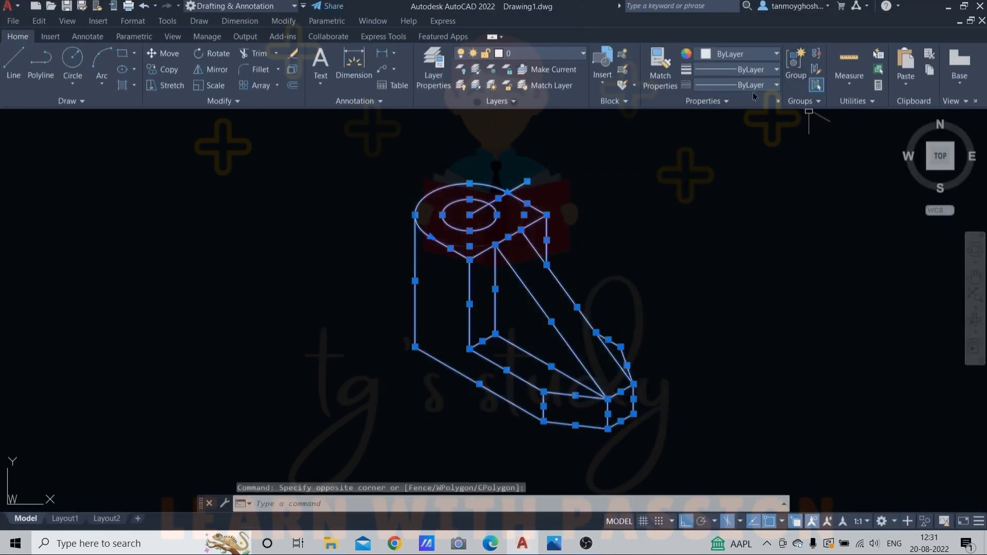
left_click(754, 56)
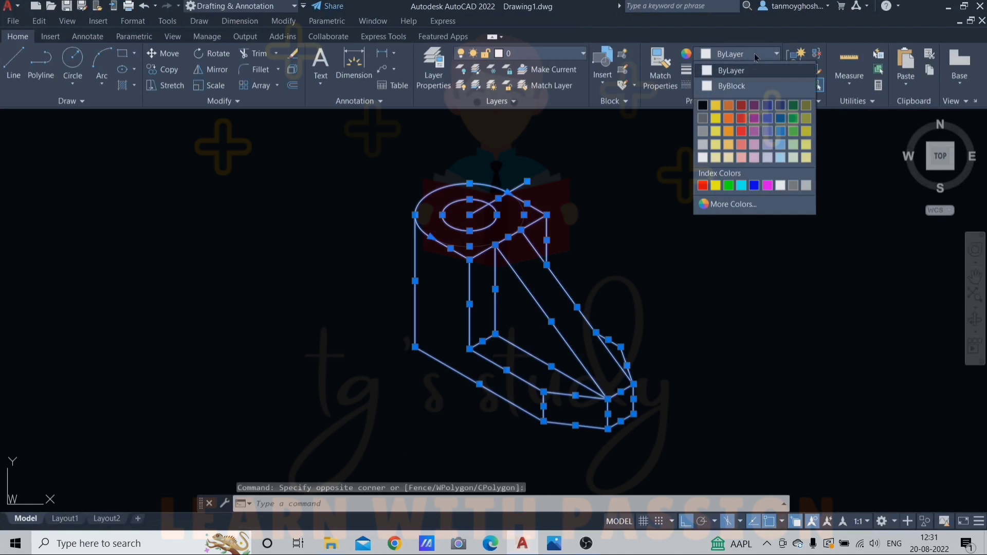
left_click(716, 118)
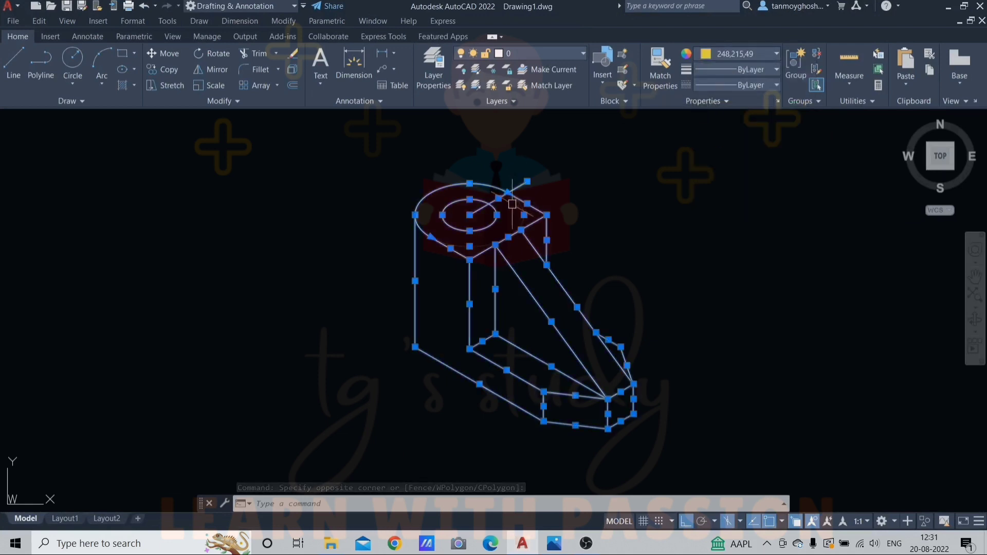
key("Escape")
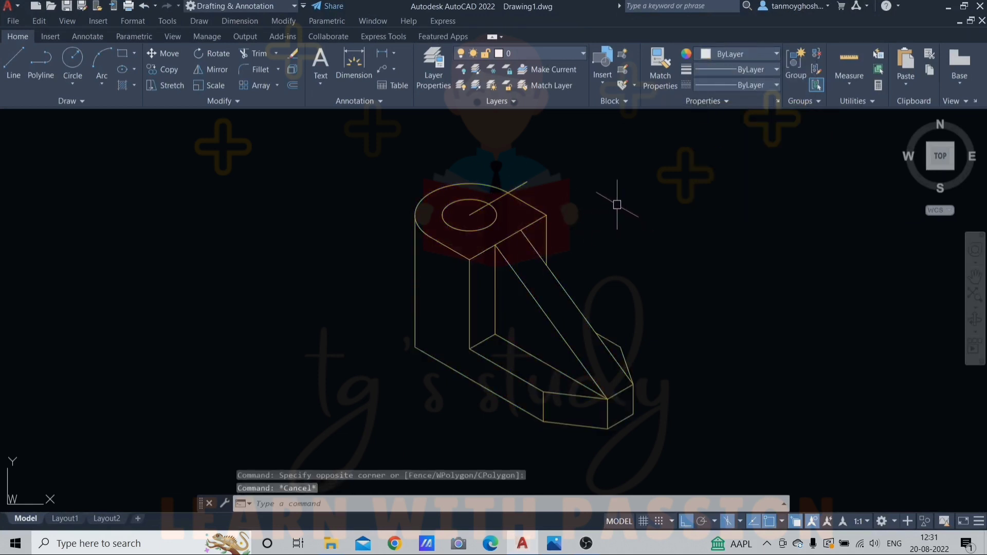
- Set the colour of the line through the hole's centre back to ByLayer
left_click(515, 189)
left_click(722, 54)
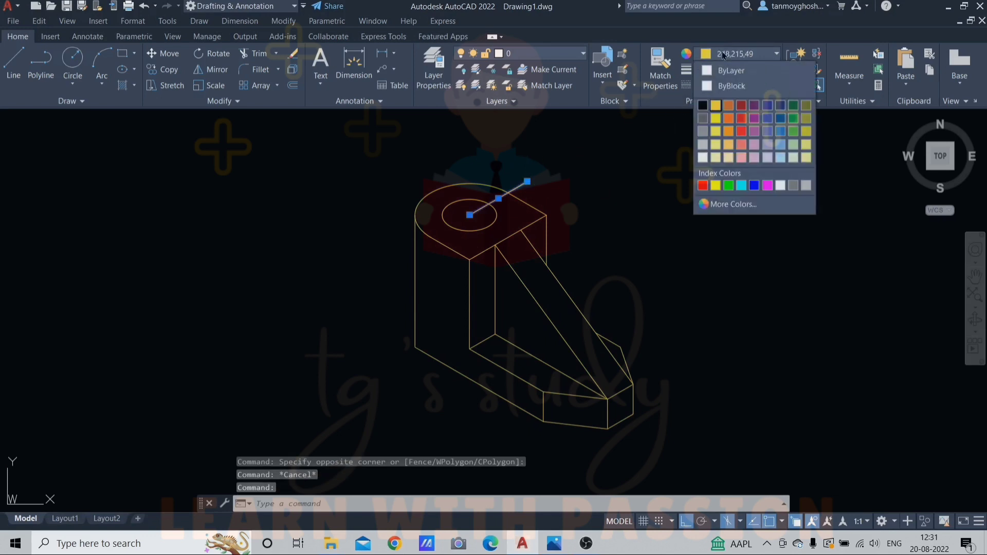
left_click(731, 70)
key("Escape")
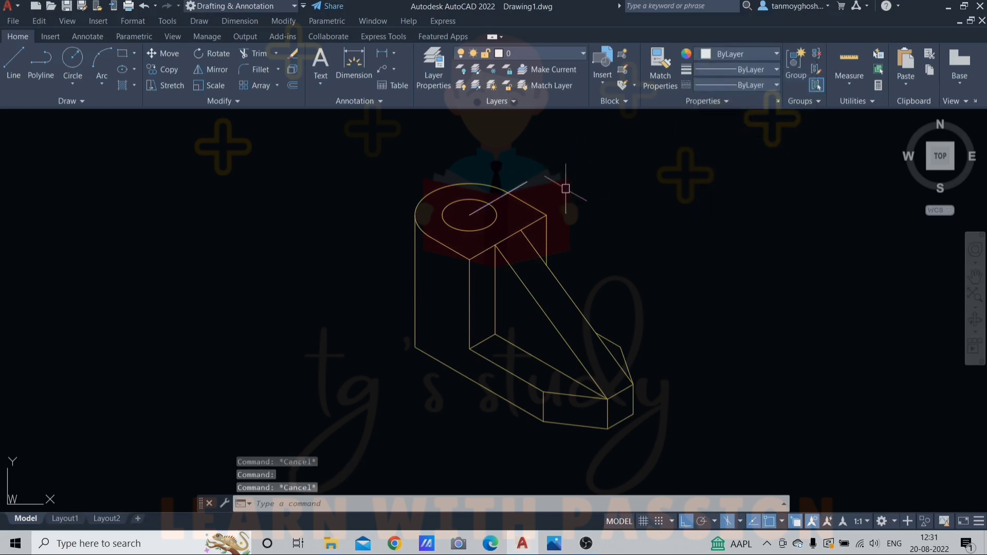
key("Escape")
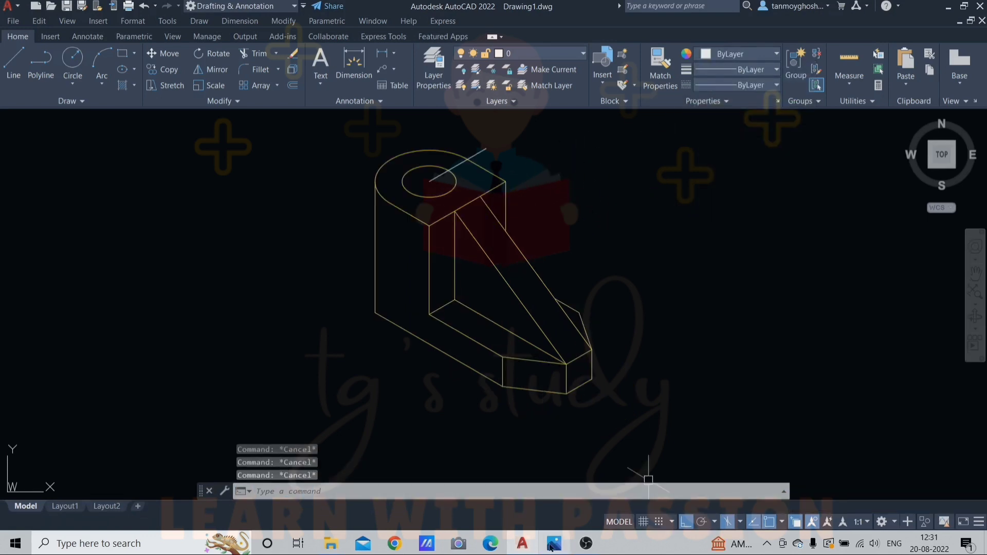
- Check the reference image 19_page-0001.jpg in the image viewer and return to the AutoCAD drawing
left_click(552, 545)
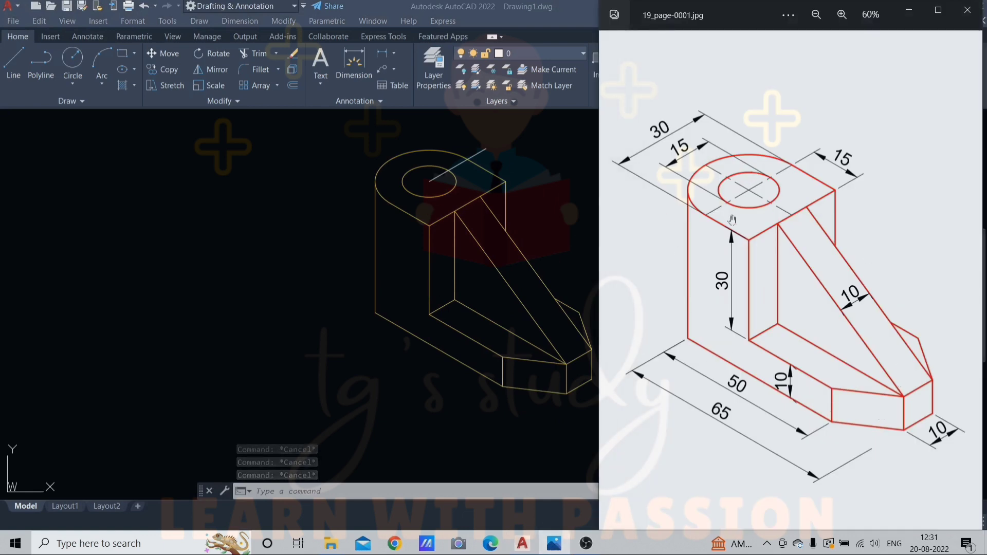
scroll(601, 228, "down", 1)
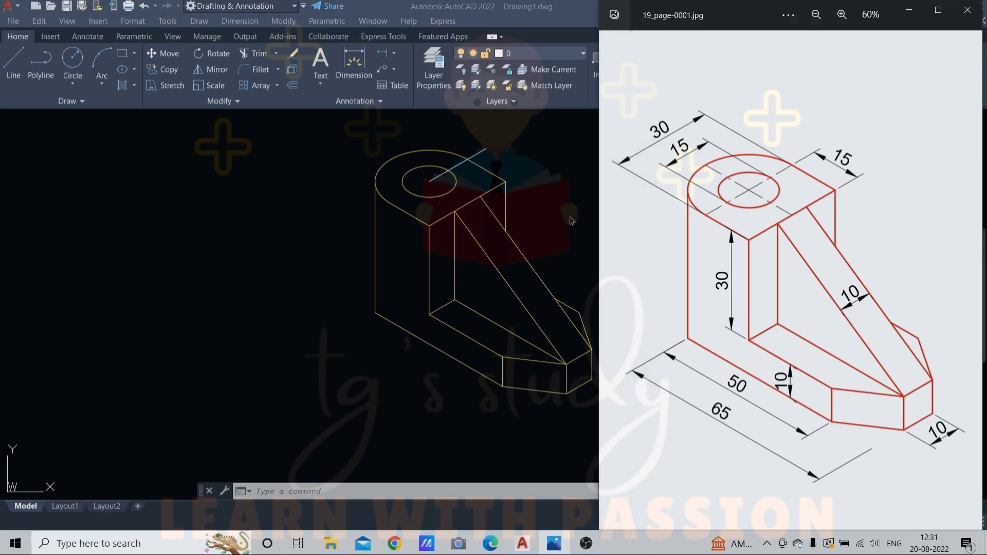
left_click(556, 198)
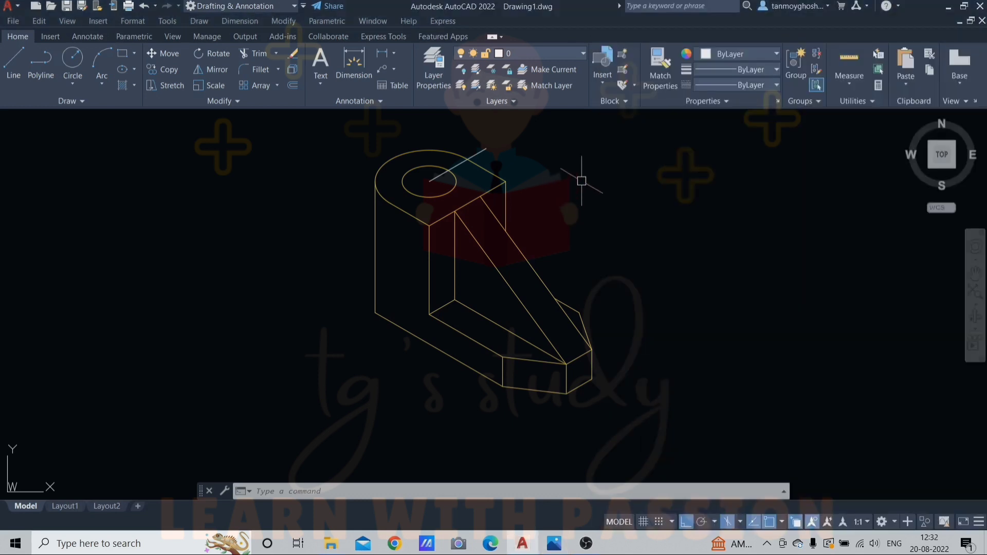
- Set the lineweight of all bracket edges, excluding the line through the hole's centre, to 0.30 mm
left_click(594, 165)
left_click(352, 403)
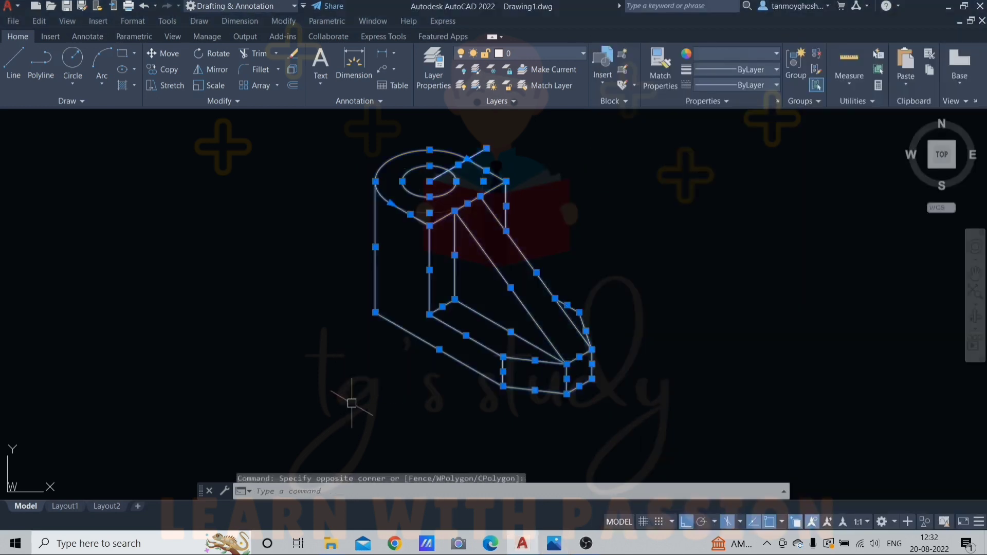
scroll(471, 131, "up", 2)
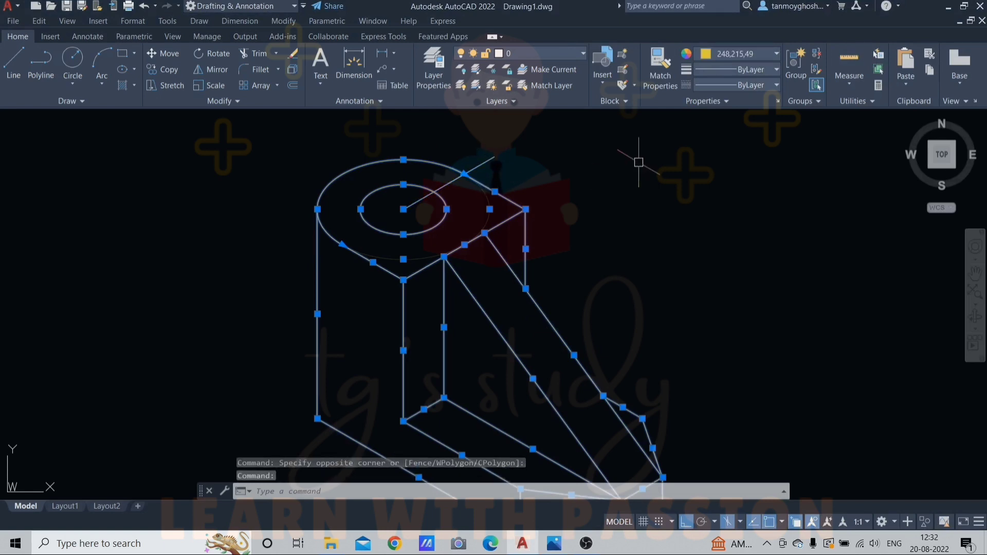
left_click(758, 72)
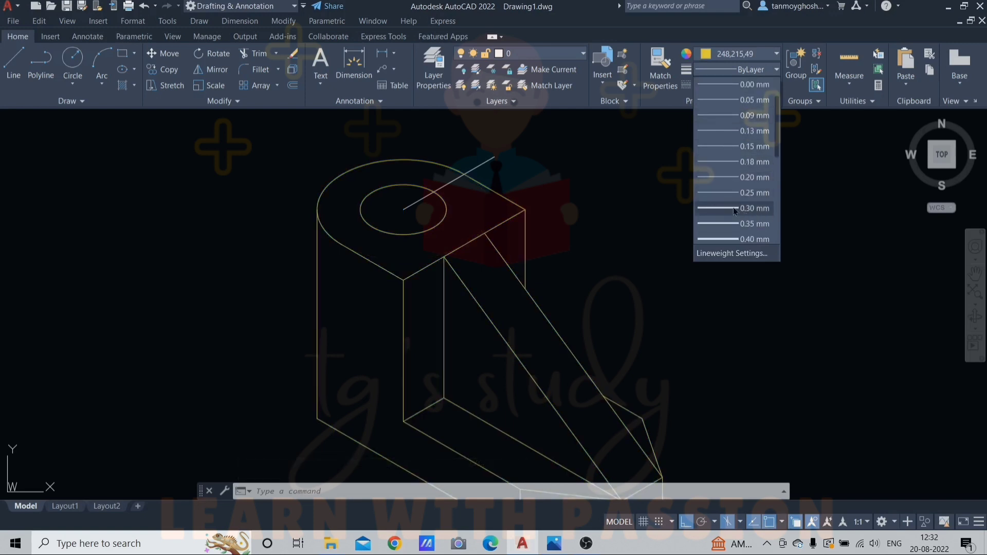
left_click(755, 211)
scroll(657, 210, "down", 3)
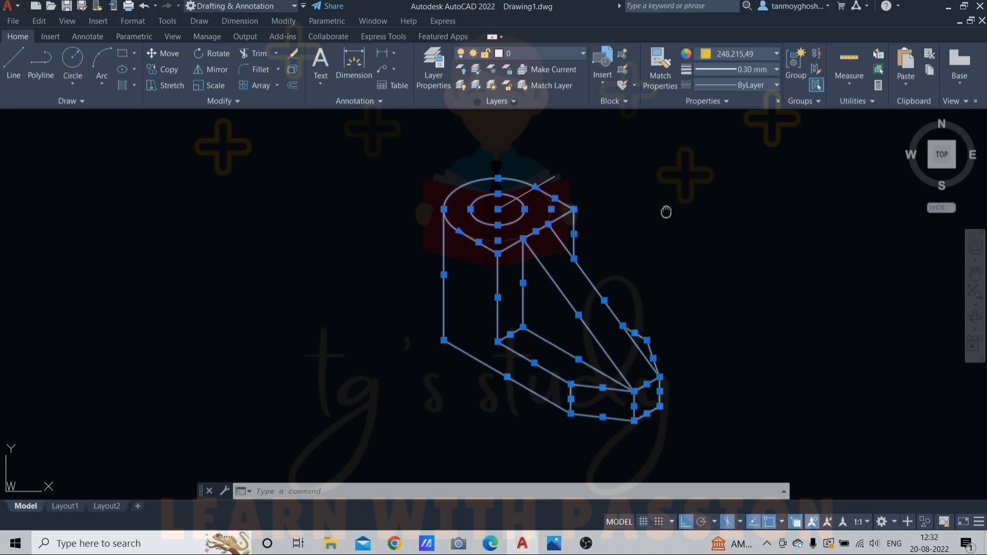
middle_click_drag(665, 211, 577, 208)
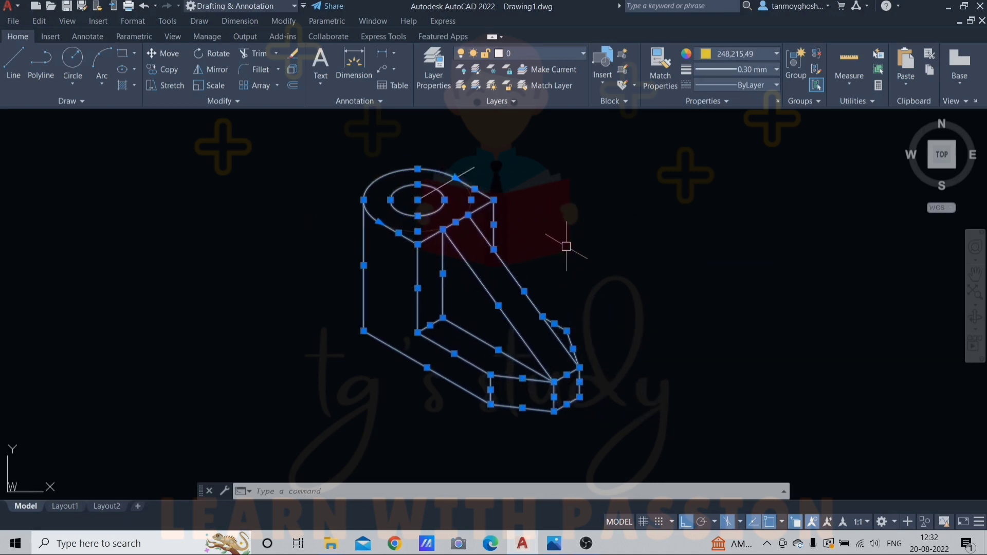
key("Escape")
key("Escape")
key("Escape")
- Turn on Display Lineweight in the lineweight settings and apply it
type("lw")
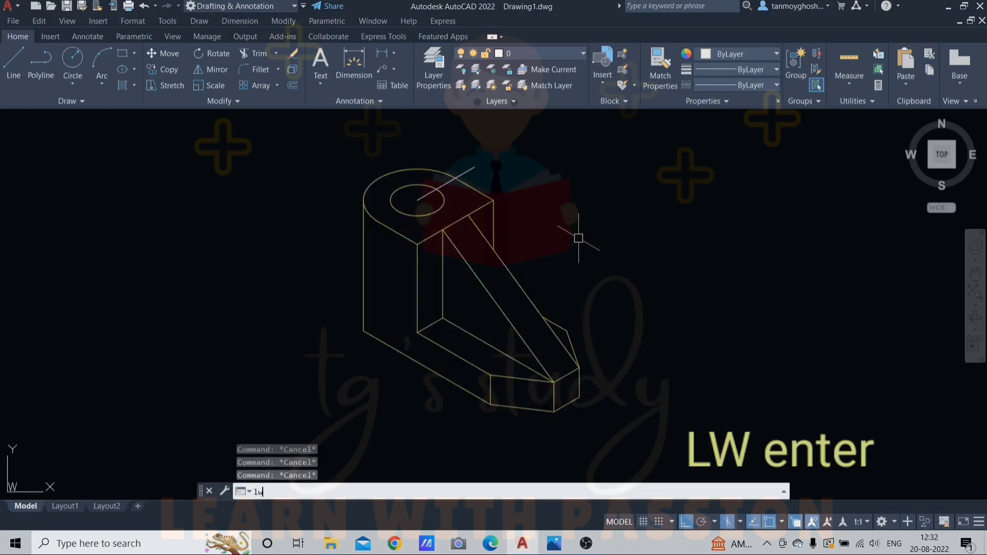
key("Return")
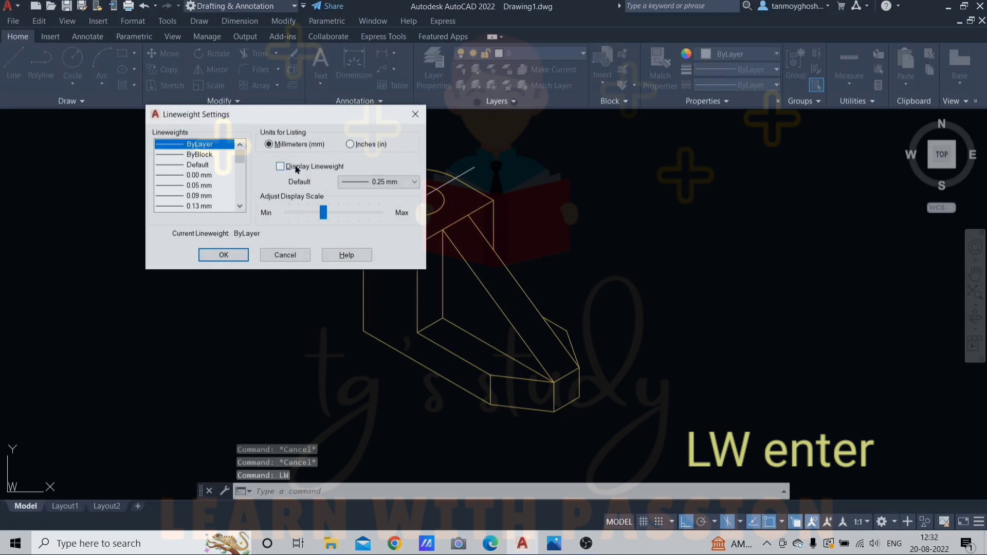
left_click(280, 166)
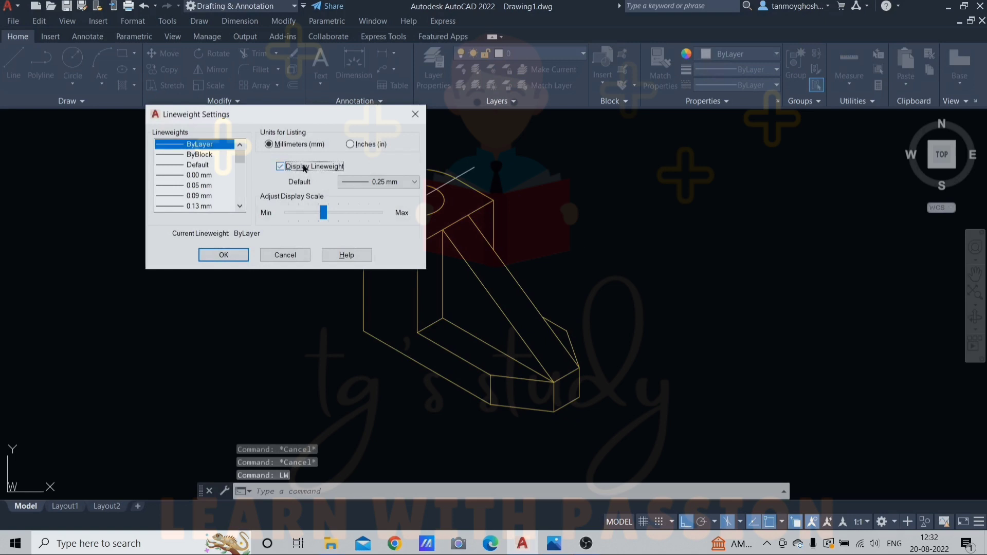
left_click(224, 255)
scroll(385, 249, "up", 4)
scroll(362, 249, "down", 2)
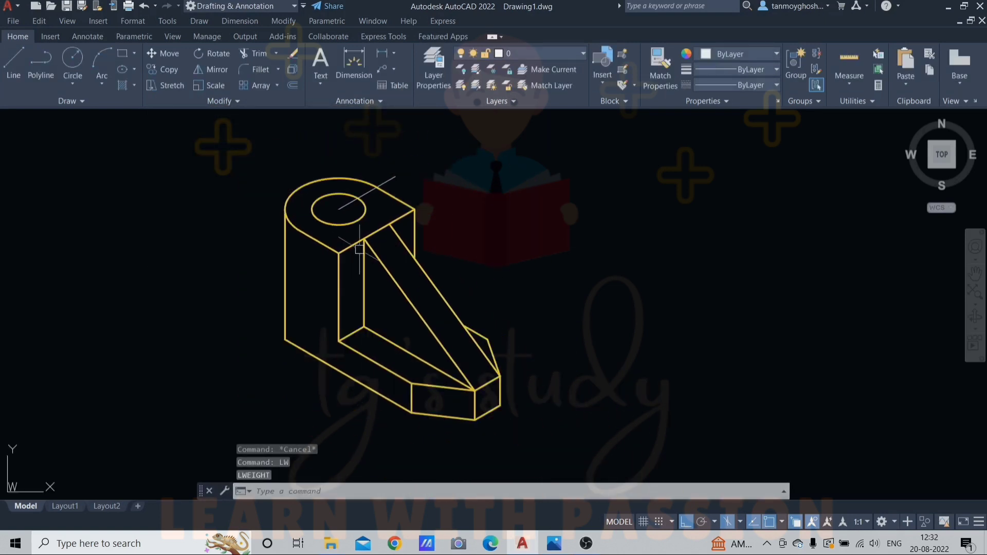
scroll(369, 191, "up", 2)
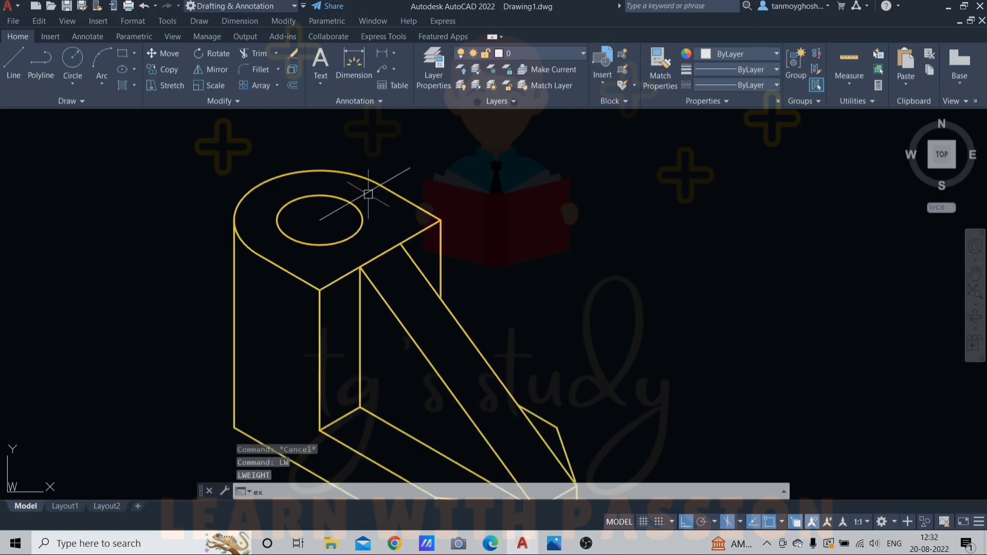
- Extend the line through the hole's centre across the top face to its opposite straight edge
key("Return")
left_click(332, 213)
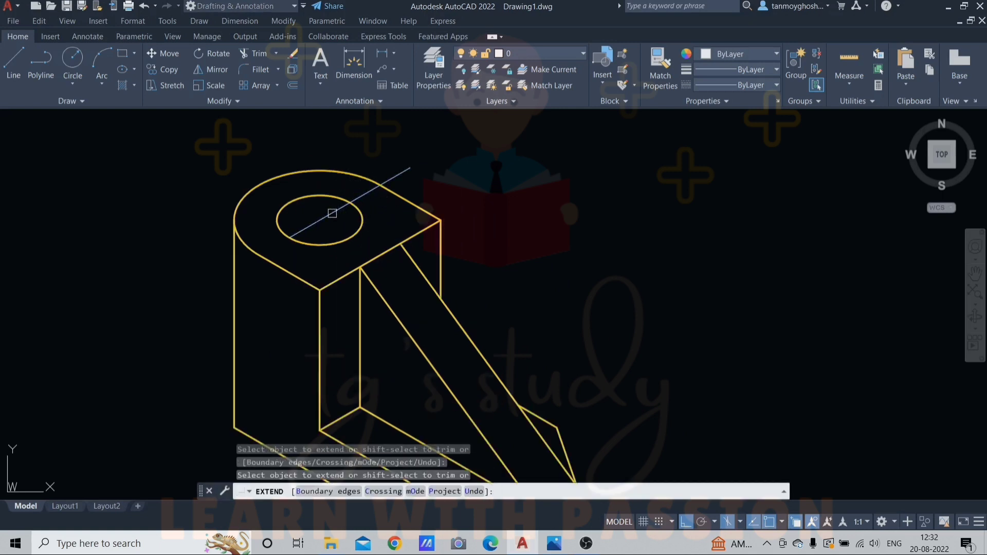
key("Escape")
key("Escape")
- Select the line through the hole's centre and load the CENTER2 linetype into the drawing
left_click(368, 190)
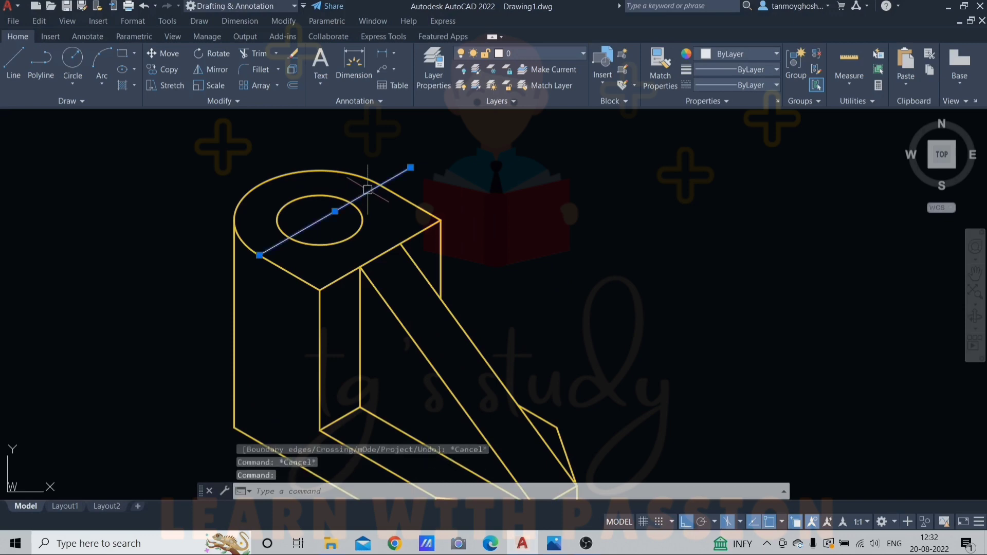
left_click(755, 85)
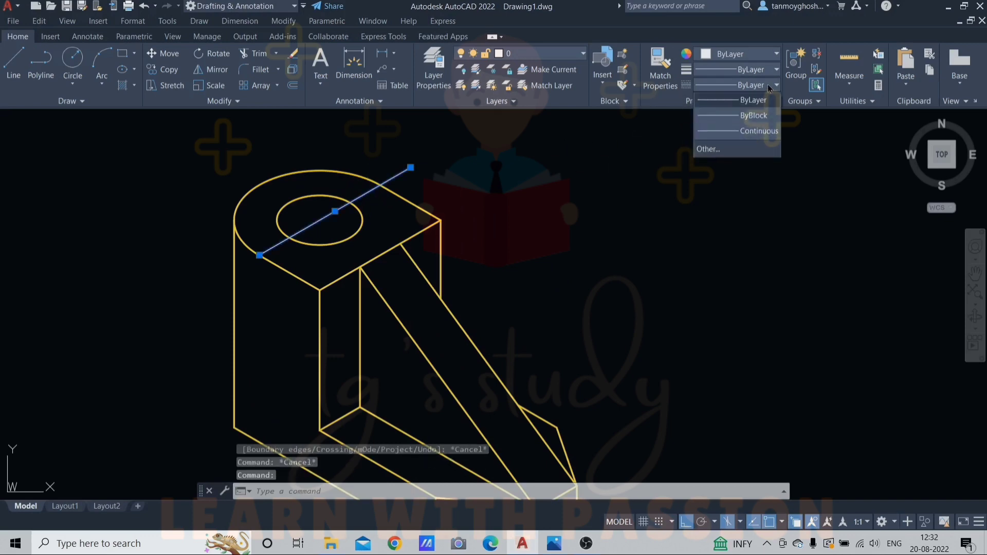
left_click(709, 149)
left_click(349, 54)
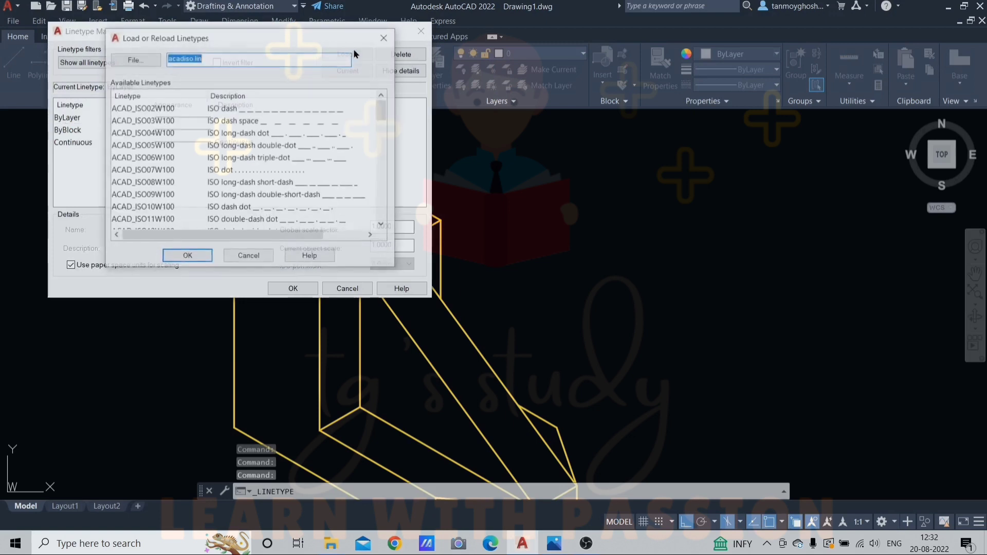
scroll(280, 167, "down", 1)
scroll(281, 167, "down", 1)
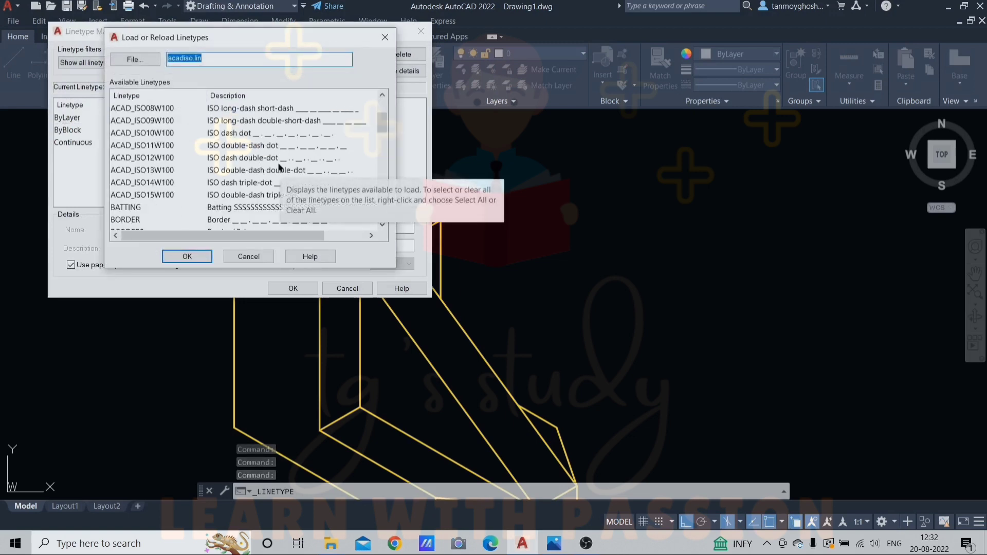
scroll(264, 180, "down", 2)
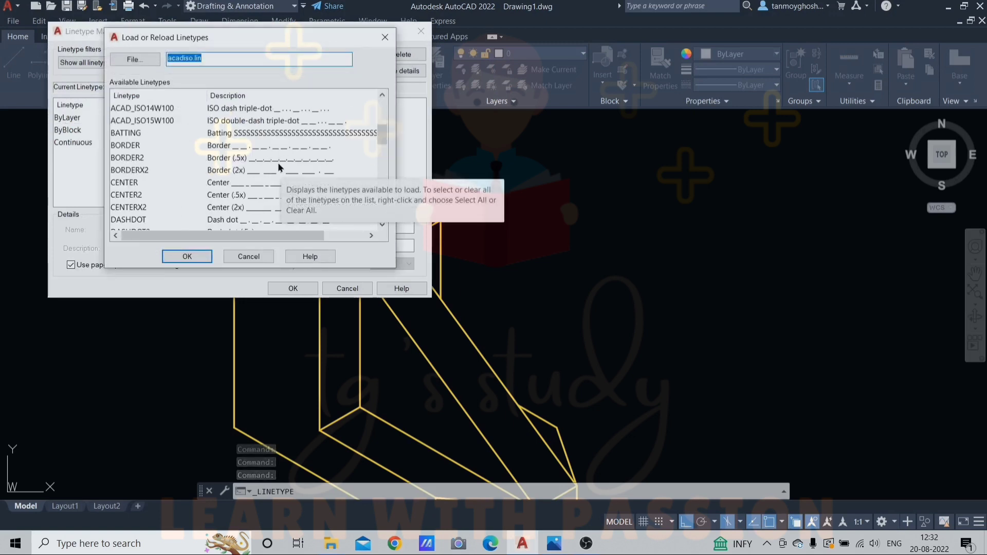
left_click(240, 194)
left_click(187, 256)
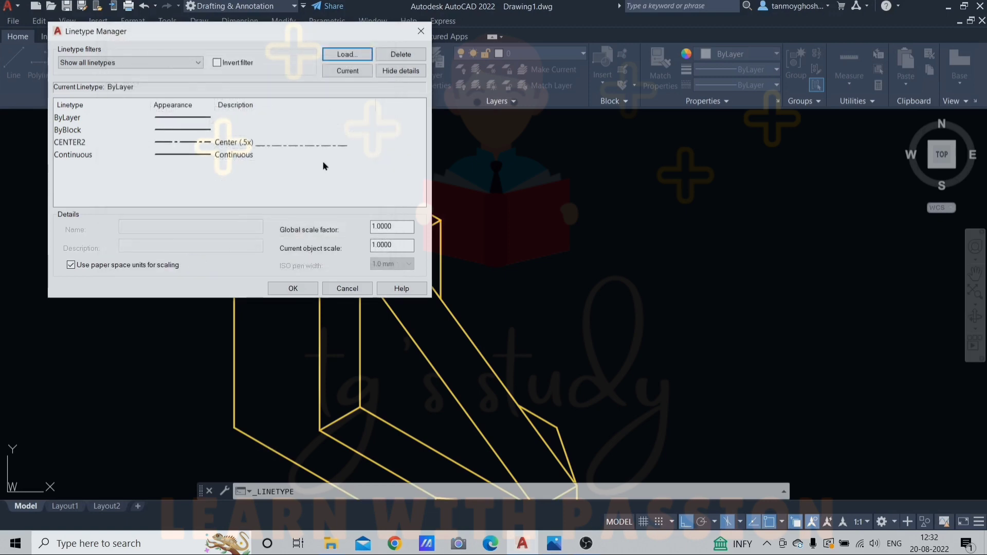
left_click(293, 288)
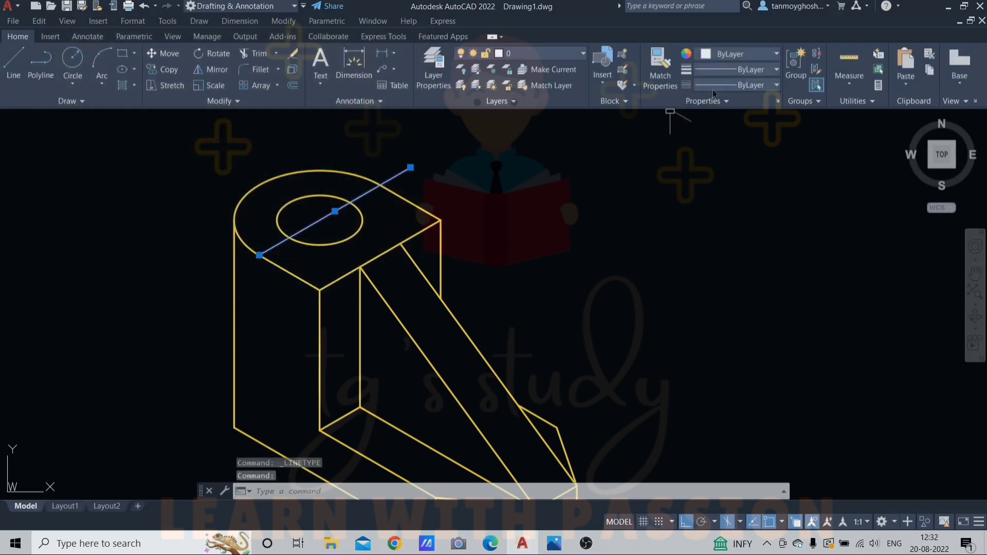
- Apply the CENTER2 linetype to the selected line through the hole's centre and deselect it
left_click(727, 85)
left_click(730, 130)
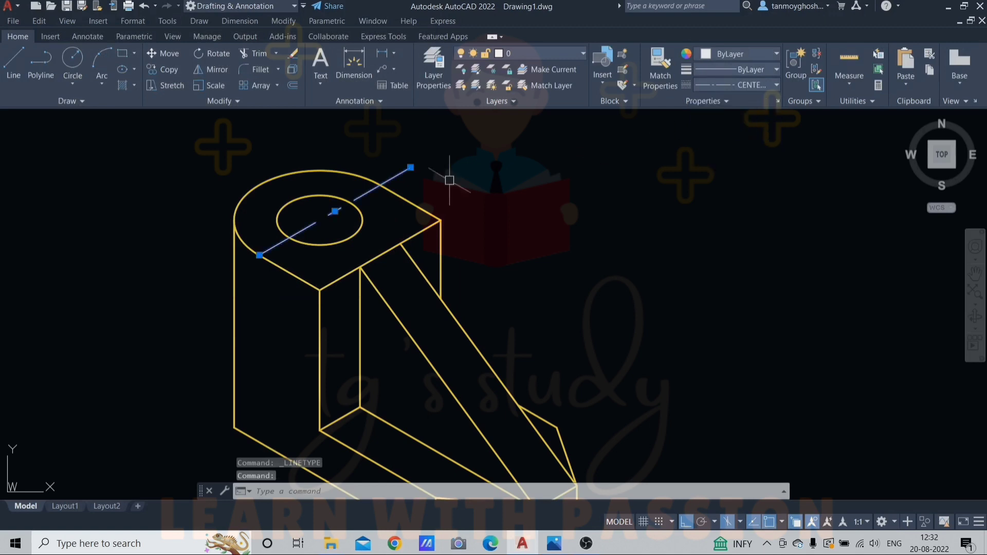
scroll(450, 180, "up", 2)
key("Escape")
key("Escape")
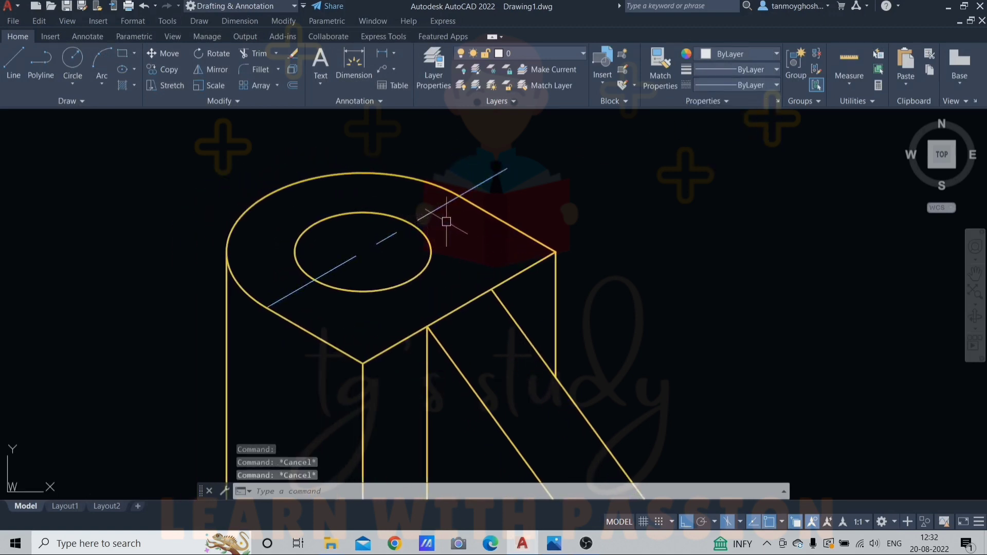
- Draw a second line from the midpoint of the top face's front-right edge through the hole's centre to beyond the rounded end
key("Return")
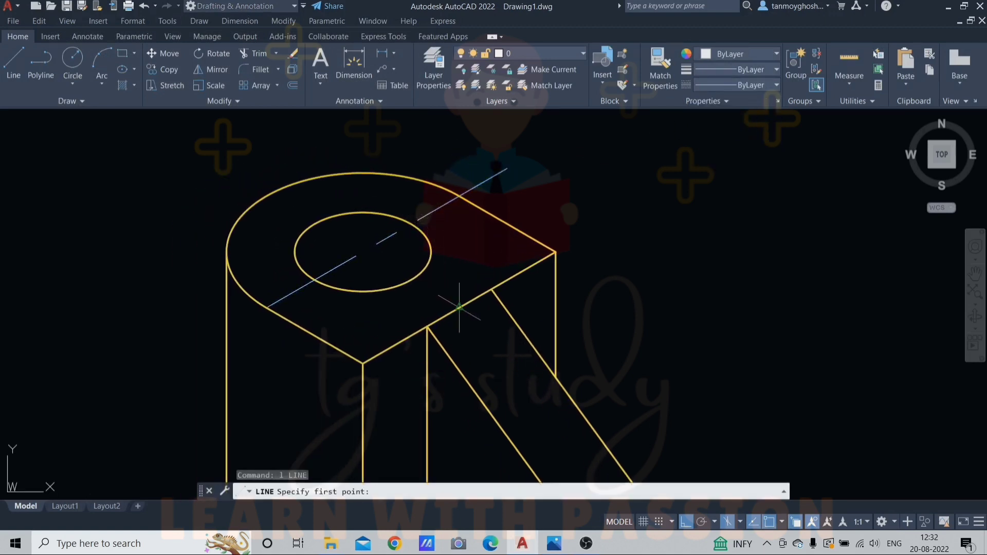
left_click(459, 306)
left_click(213, 166)
key("Escape")
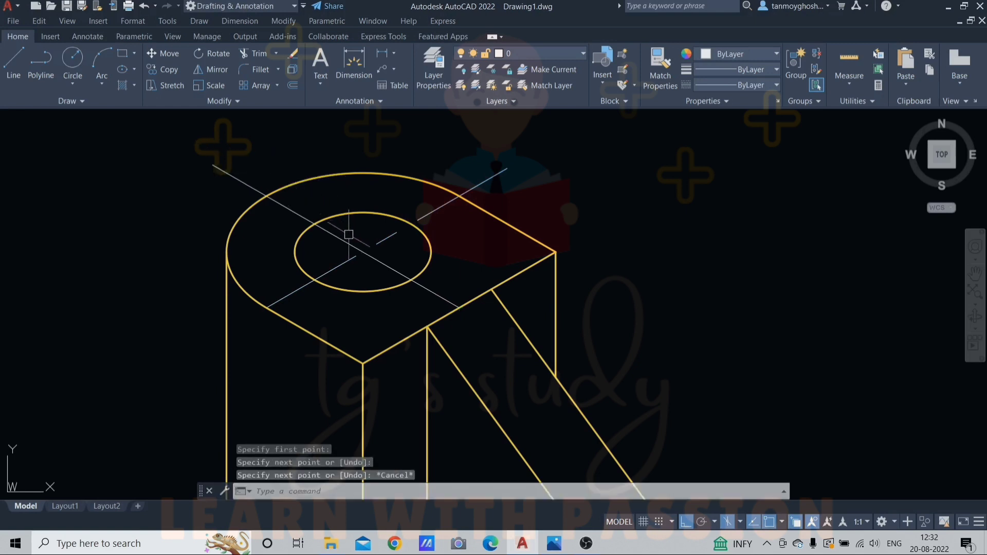
- Match the properties of the first centre line onto the new line through the hole's centre
scroll(351, 241, "up", 2)
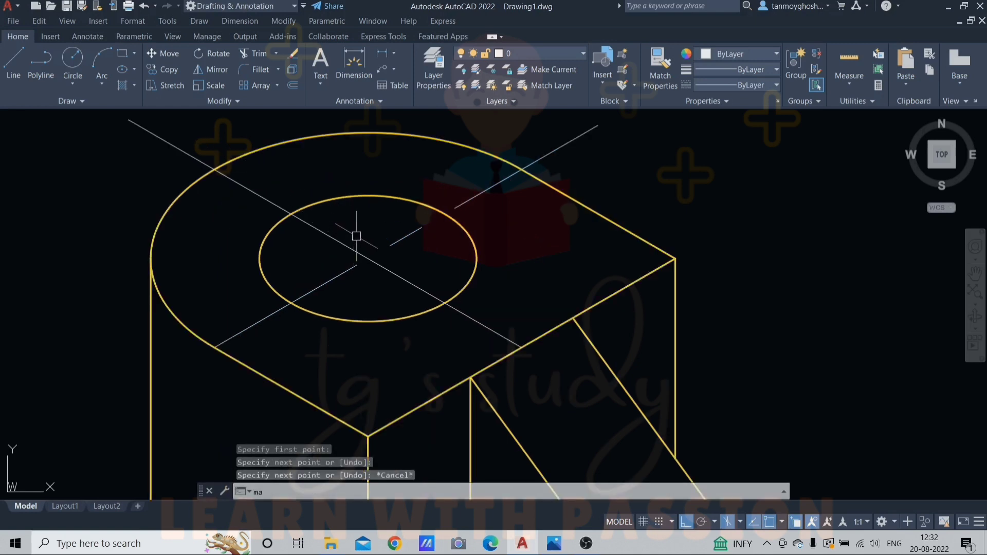
type("ma")
key("Return")
left_click(485, 190)
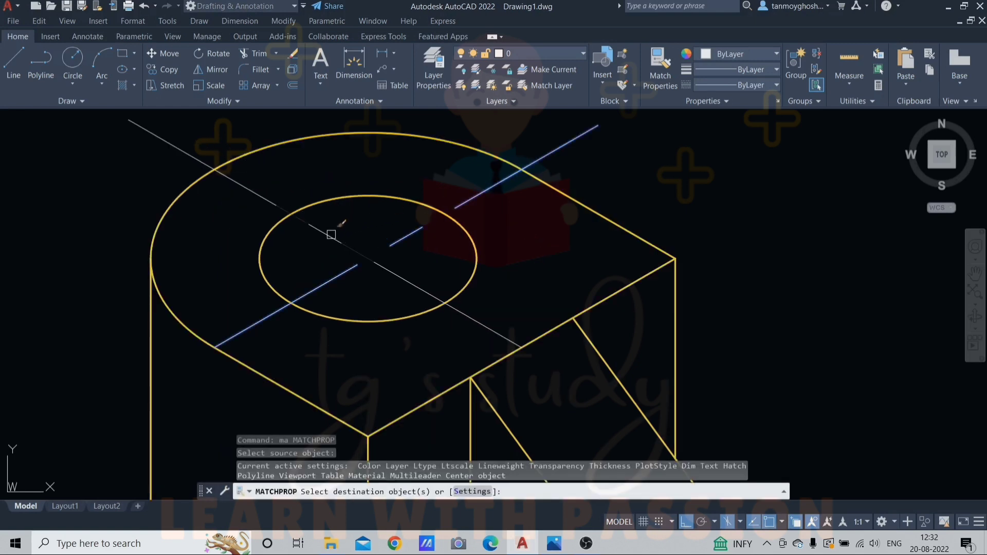
scroll(332, 234, "down", 3)
key("Escape")
scroll(575, 225, "down", 1)
middle_click_drag(577, 221, 528, 225)
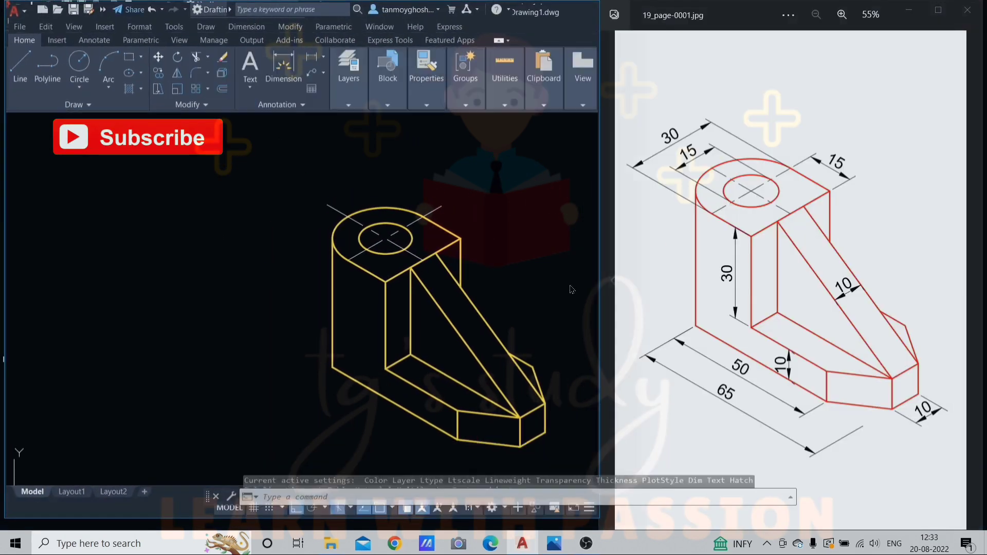
left_click(331, 254)
key("Escape")
- Add an aligned dimension to the base's long lower edge, from its rear-left corner to the start of the taper
scroll(239, 272, "down", 2)
middle_click_drag(239, 272, 339, 245)
scroll(318, 240, "up", 2)
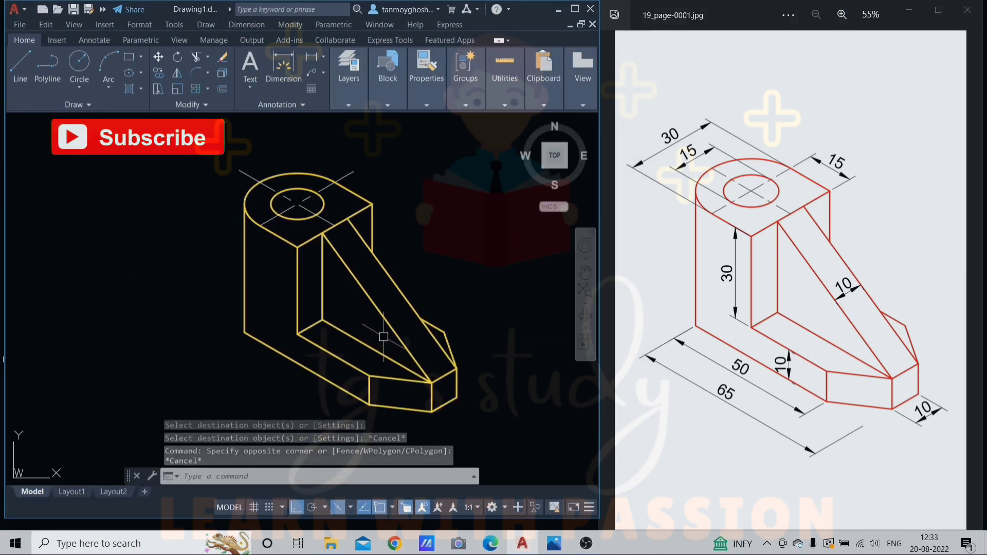
middle_click_drag(370, 337, 365, 329)
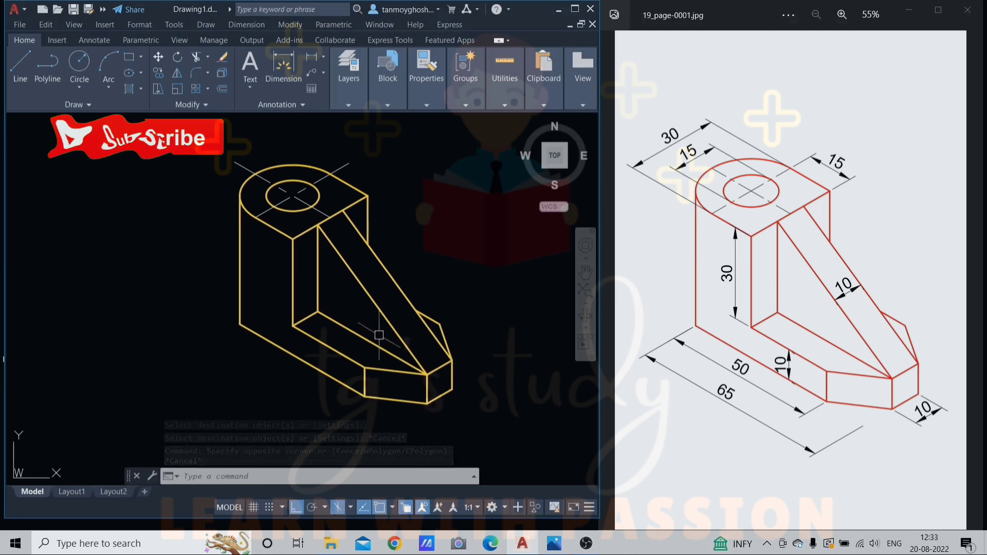
key("Escape")
key("Escape")
type("dal")
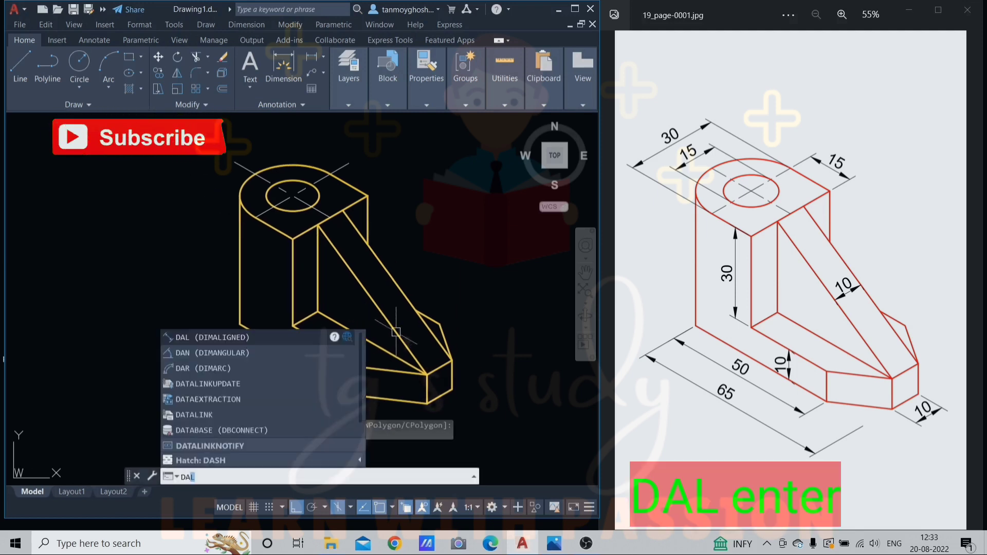
key("Return")
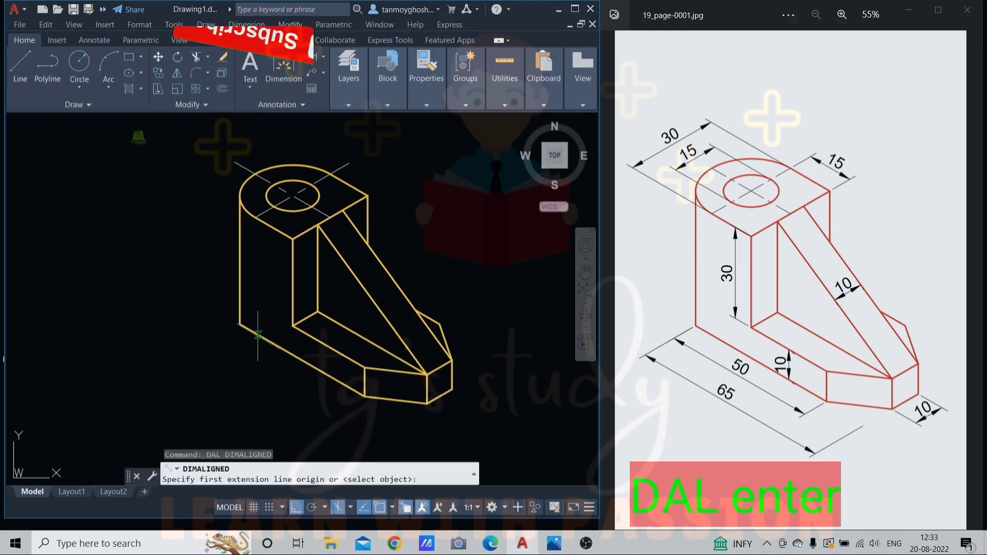
left_click(240, 325)
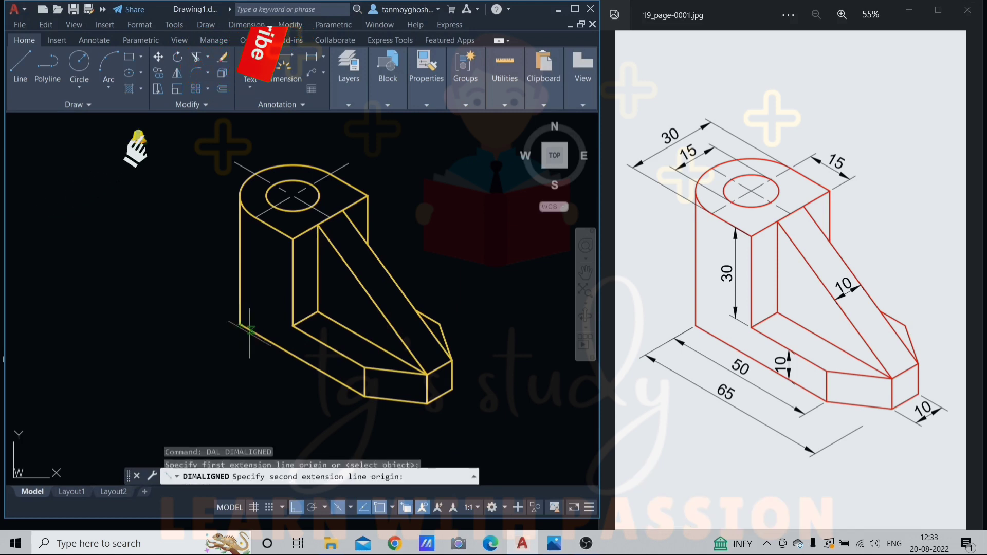
left_click(364, 396)
left_click(286, 395)
- Add an aligned dimension for the base's overall length, from its rear-left corner to level with the front tip, outside the existing dimension
middle_click_drag(316, 374, 334, 322)
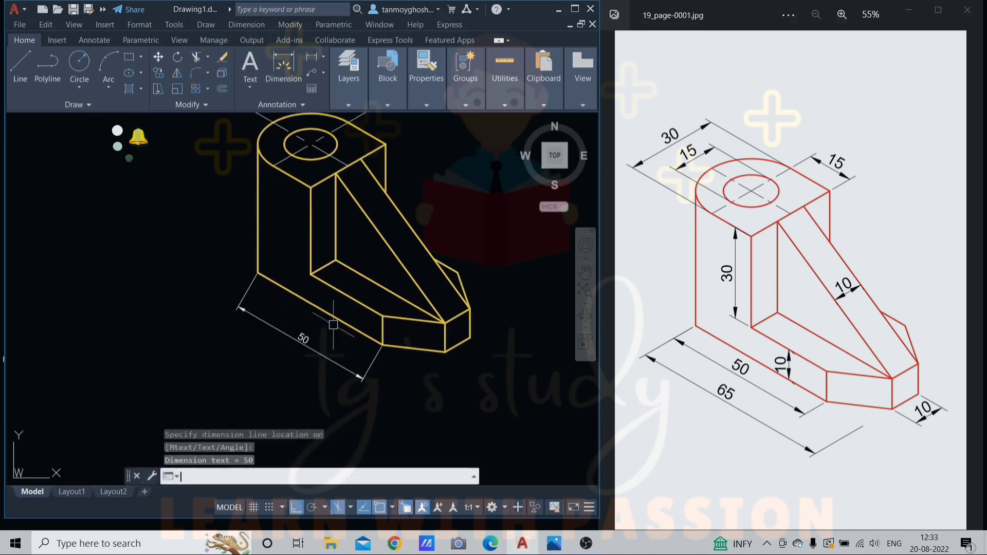
key("Return")
left_click(258, 273)
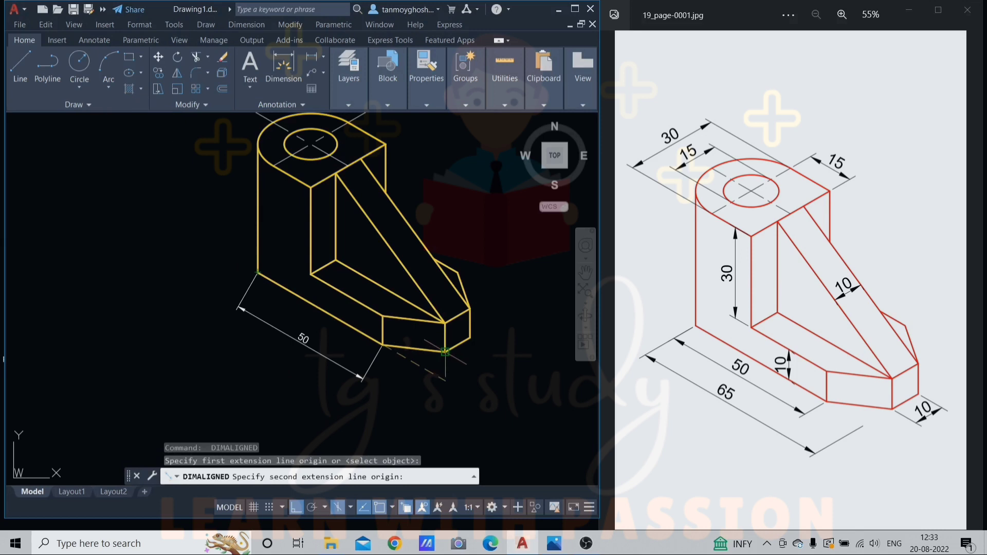
left_click(420, 366)
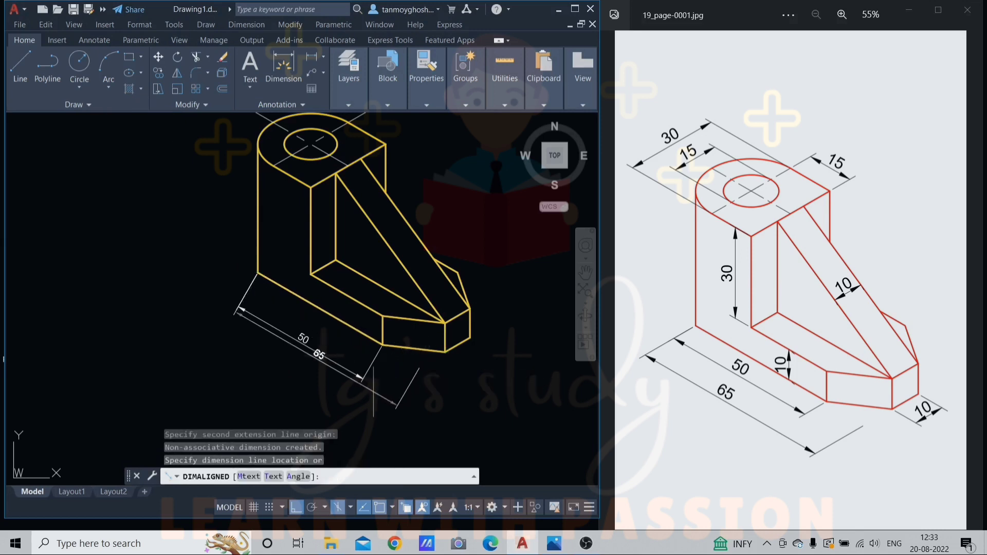
left_click(304, 382)
- Add an aligned dimension to the upright block's front vertical edge, from the base to the top face, placed on the block's side face
scroll(396, 364, "down", 2)
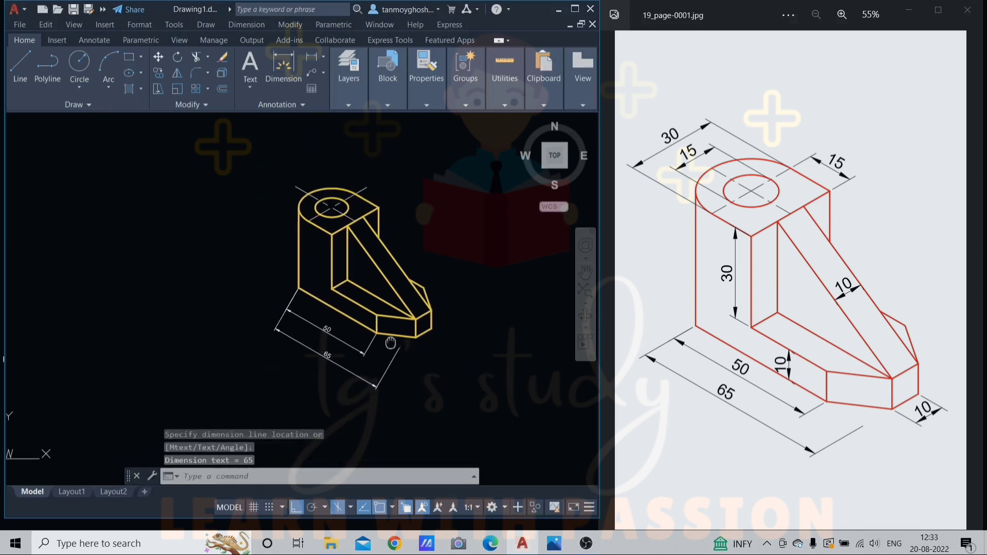
scroll(380, 333, "up", 3)
key("Return")
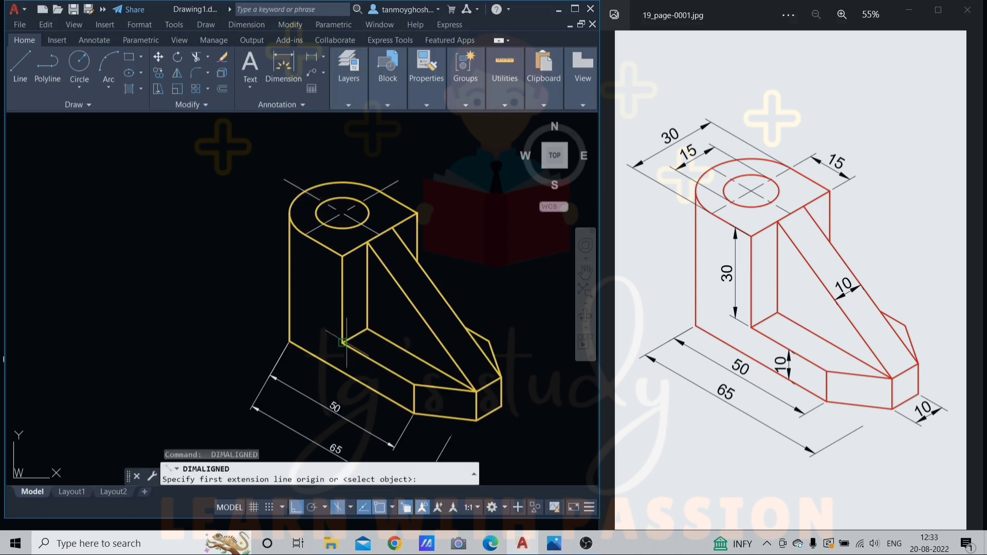
left_click(342, 343)
left_click(342, 256)
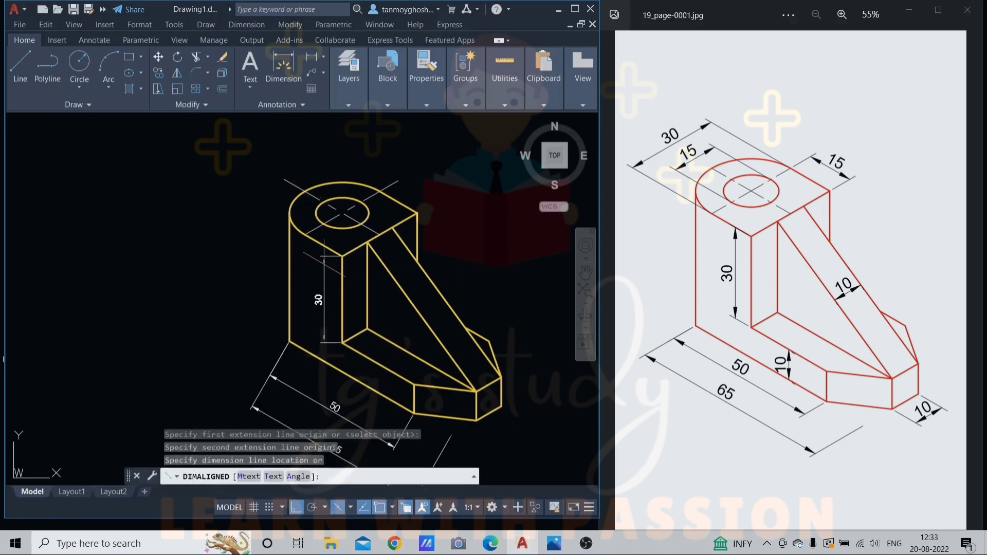
left_click(316, 268)
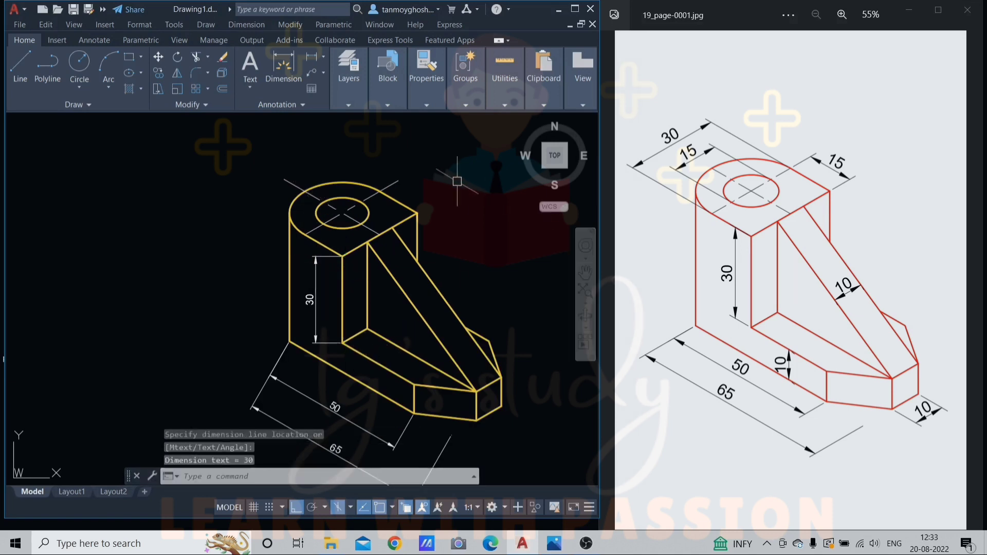
- Add an aligned dimension to the top face's rear straight edge, from its right corner to the start of the arc, placed above it
middle_click_drag(452, 177, 380, 254)
key("Return")
left_click(350, 284)
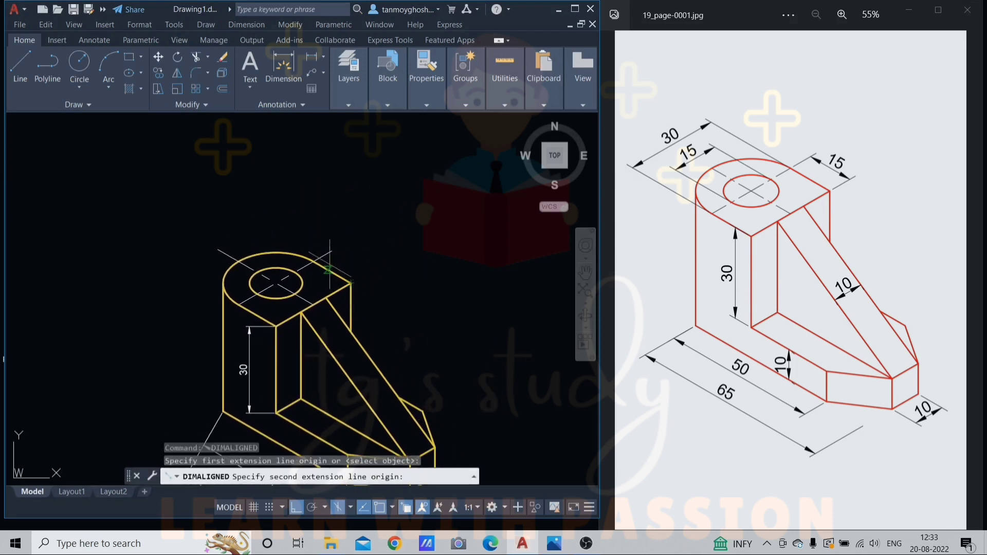
left_click(314, 262)
left_click(385, 235)
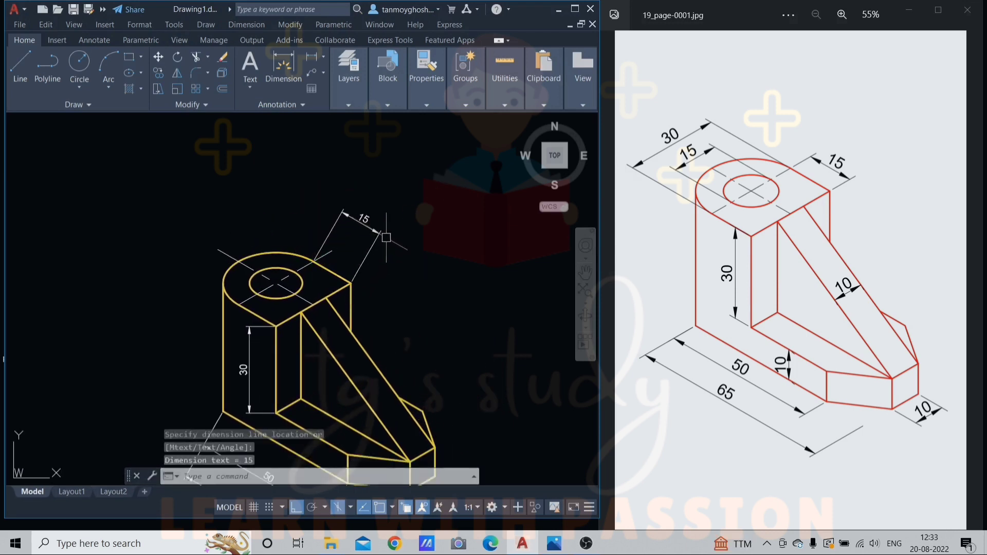
- Add an aligned dimension for the hole's diameter between its centre-line intersections, placed above the rounded end
scroll(392, 236, "down", 2)
scroll(339, 256, "up", 4)
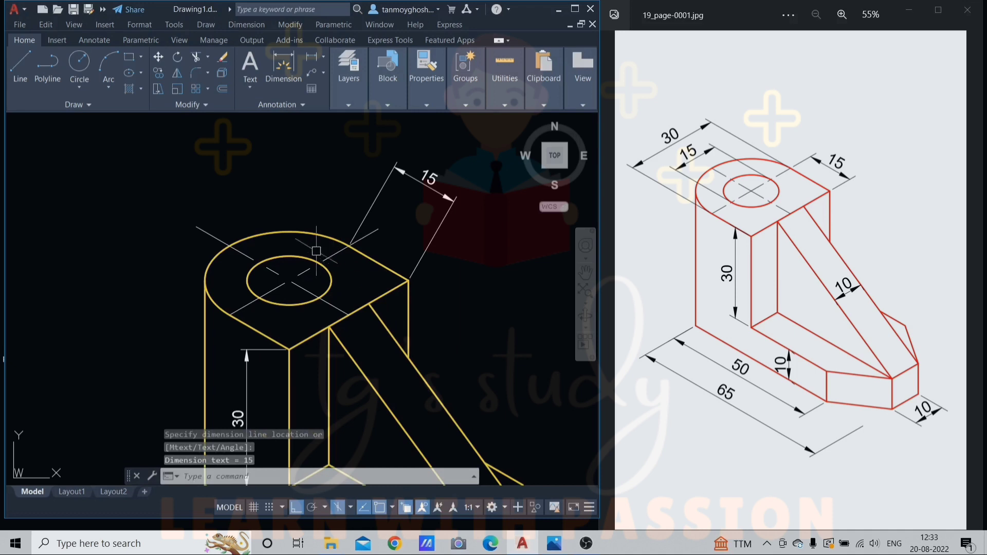
key("Return")
left_click(260, 297)
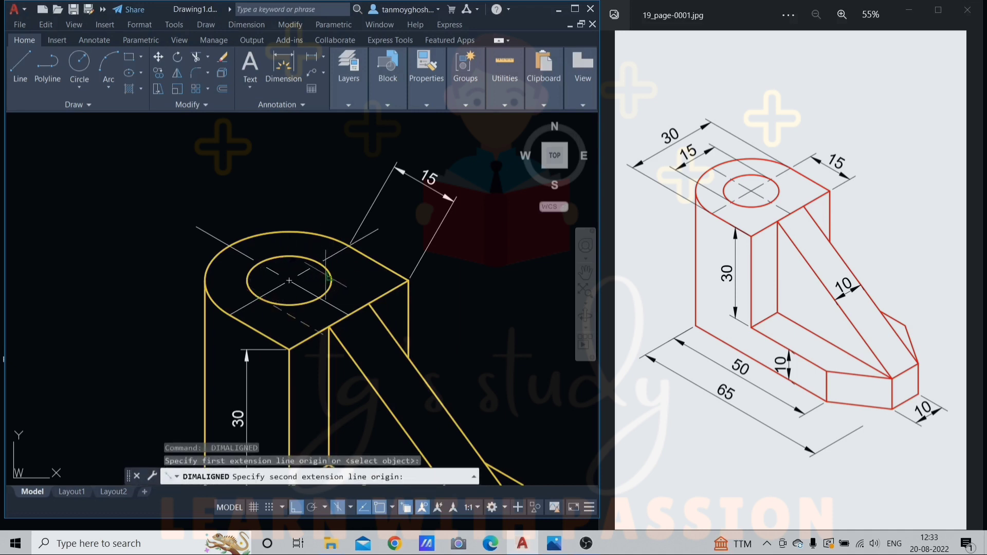
left_click(319, 264)
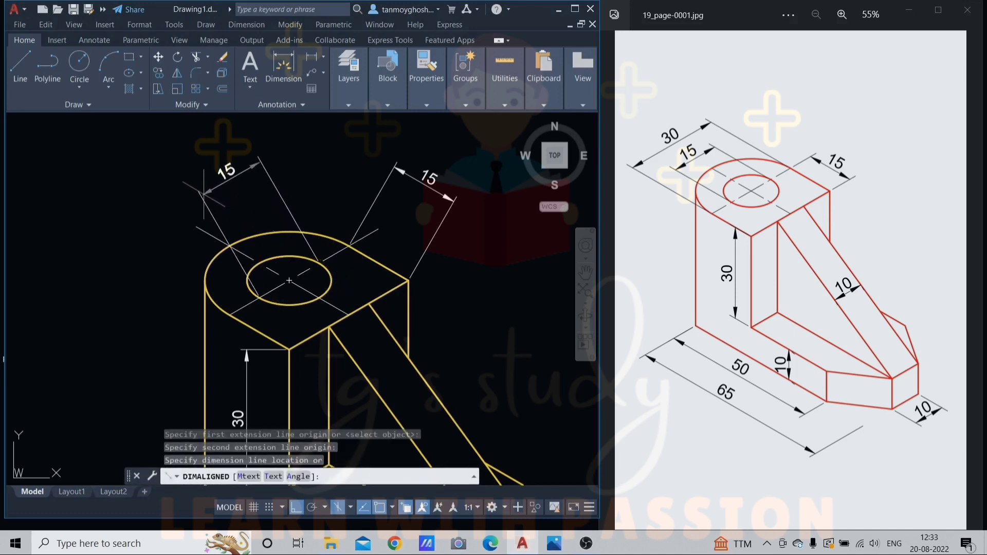
left_click(215, 218)
- Add an aligned dimension for the rounded end's full width, between the arc's two end points, placed beyond the hole's diameter dimension
key("Return")
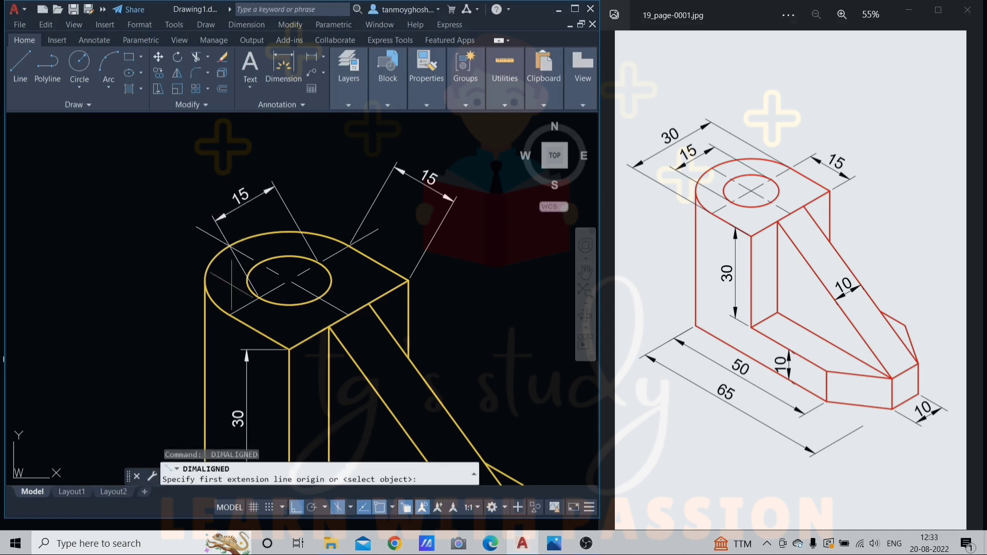
left_click(230, 314)
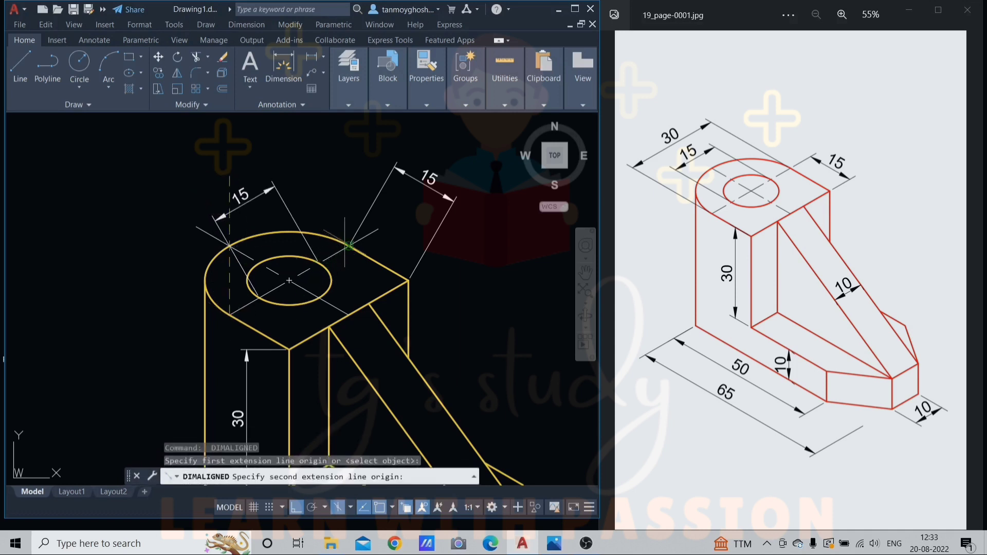
left_click(349, 246)
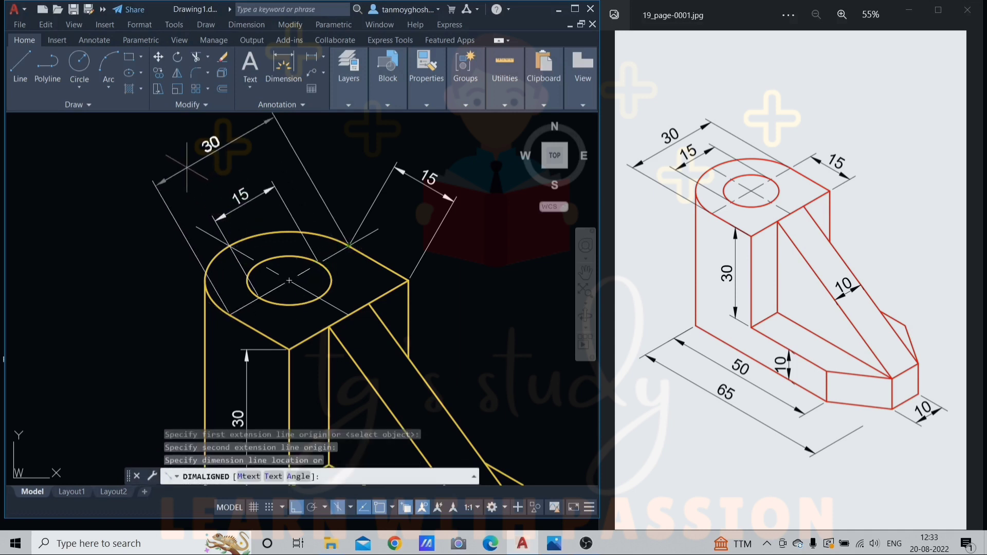
left_click(193, 168)
scroll(194, 168, "down", 2)
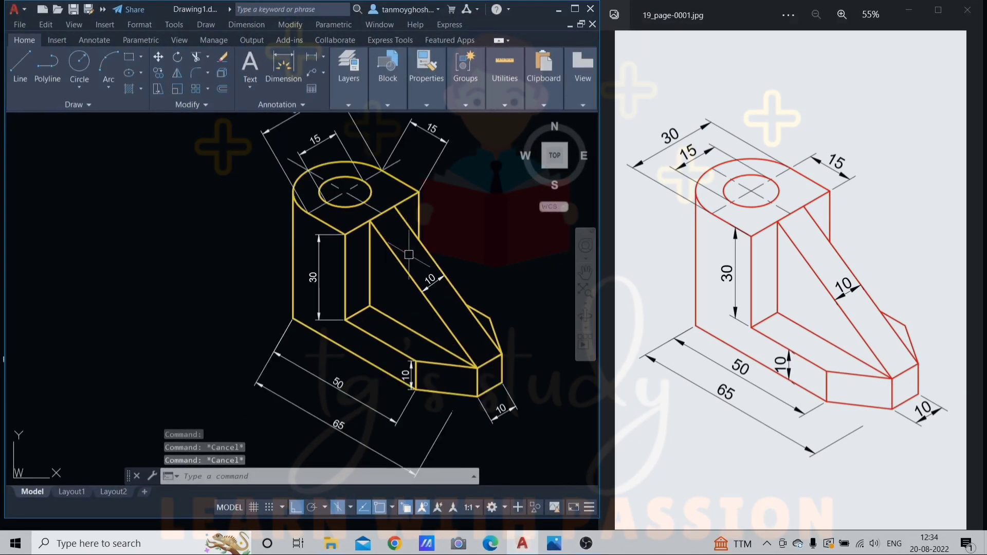
scroll(261, 245, "down", 3)
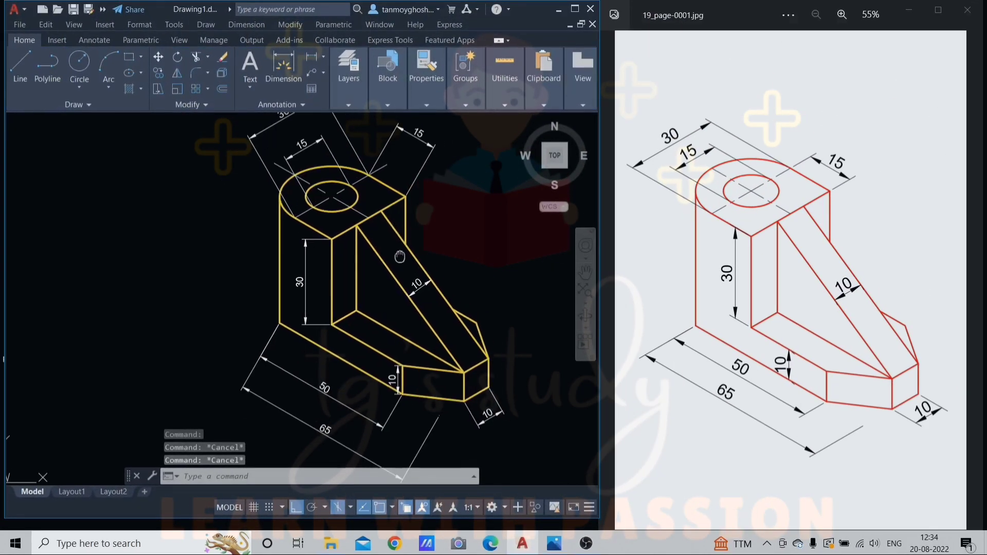
key("Escape")
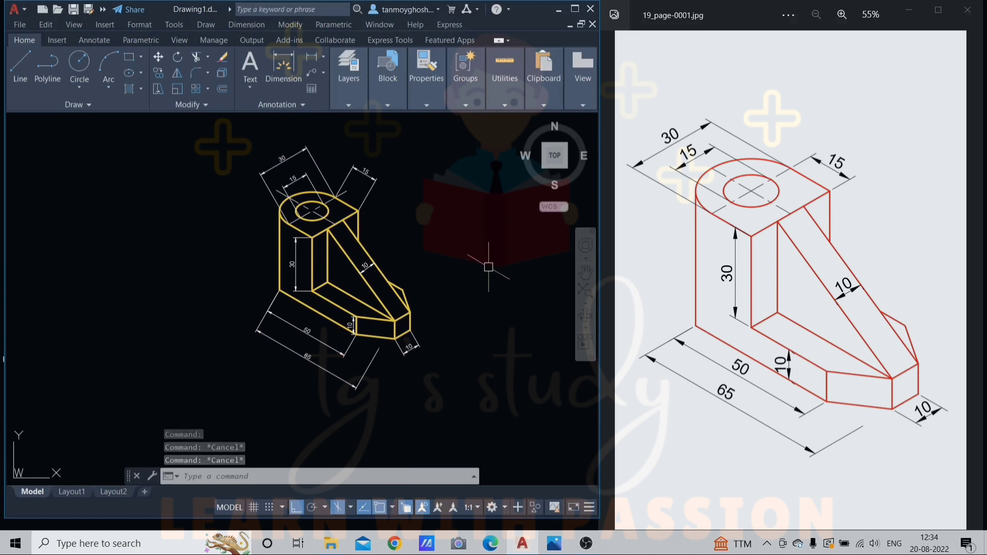
- Apply a 30-degree oblique angle to the base's two length dimensions and the top face's rear-edge dimension with DIMEDIT
type("dimedit")
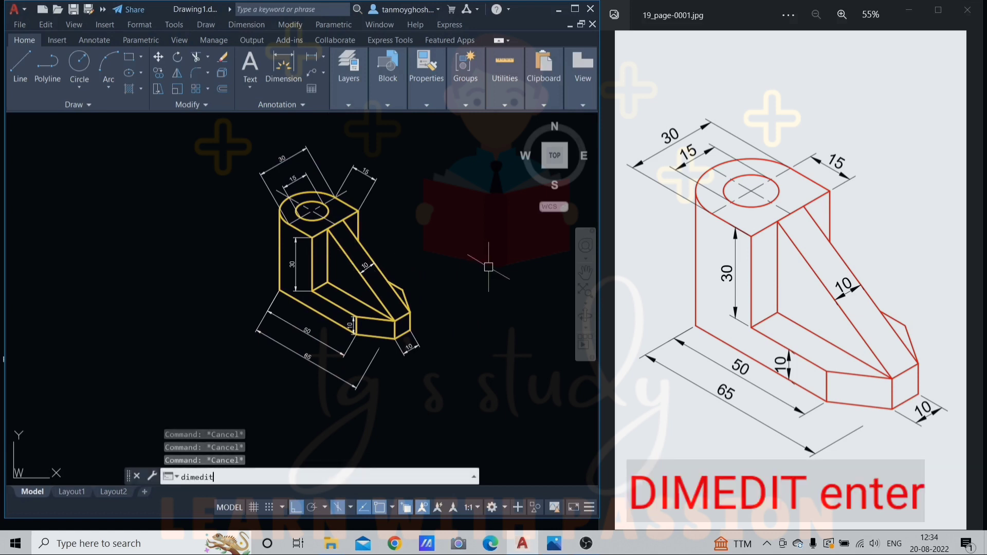
key("Return")
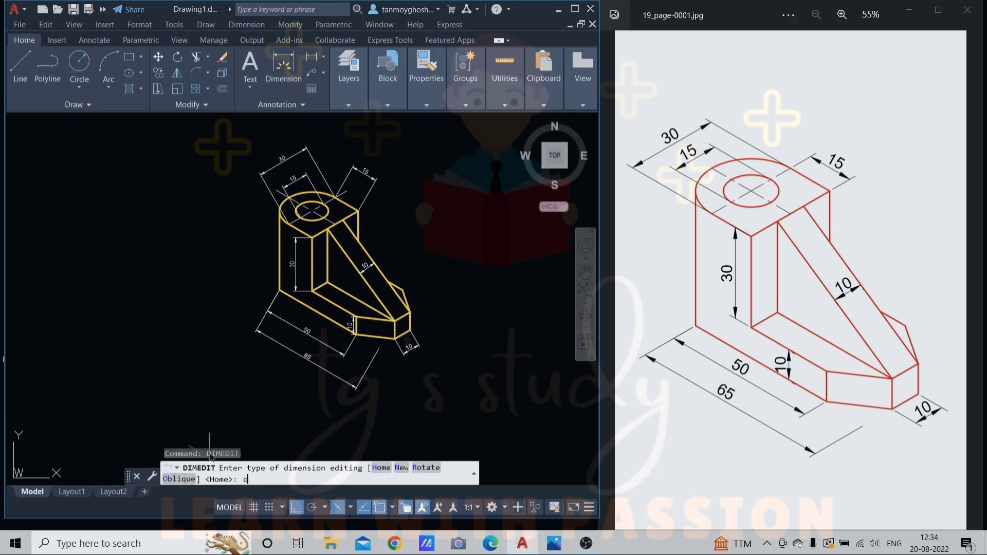
type("o")
key("Return")
scroll(300, 372, "up", 3)
scroll(309, 354, "down", 2)
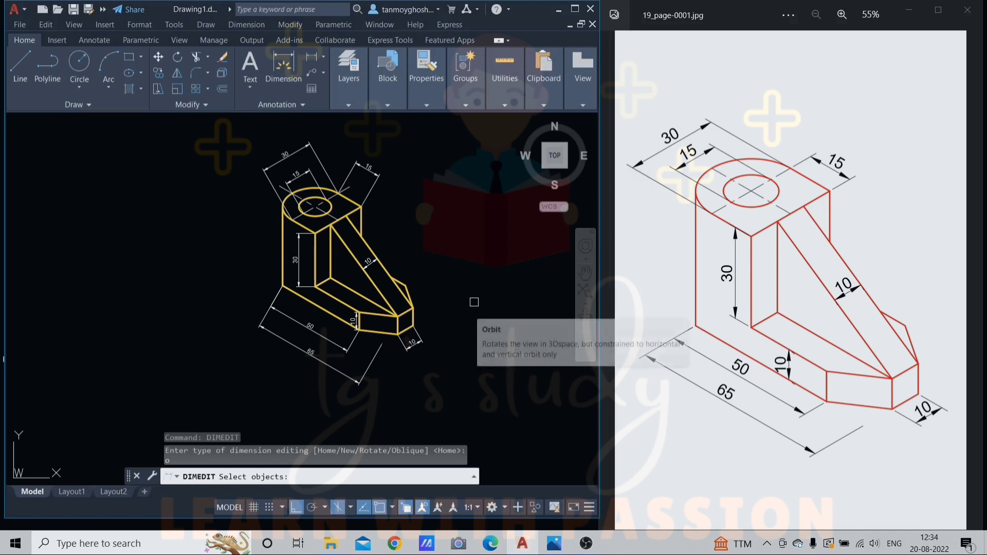
scroll(304, 168, "up", 2)
scroll(374, 224, "down", 2)
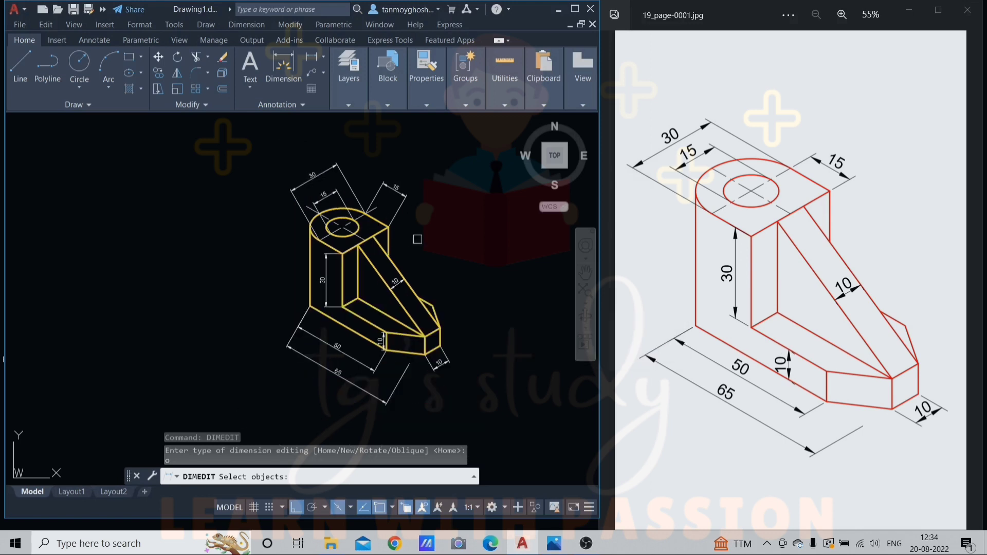
left_click(347, 356)
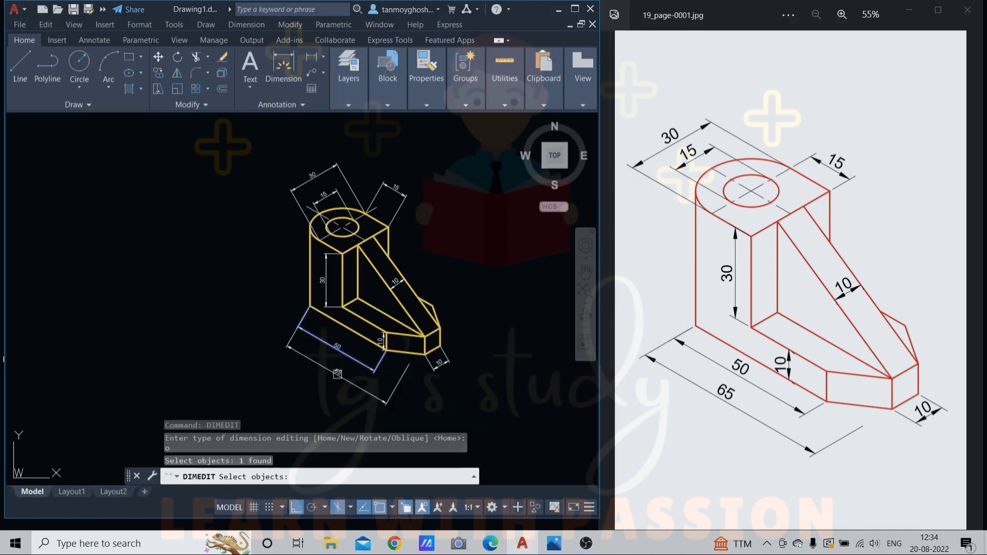
left_click(337, 371)
left_click(397, 189)
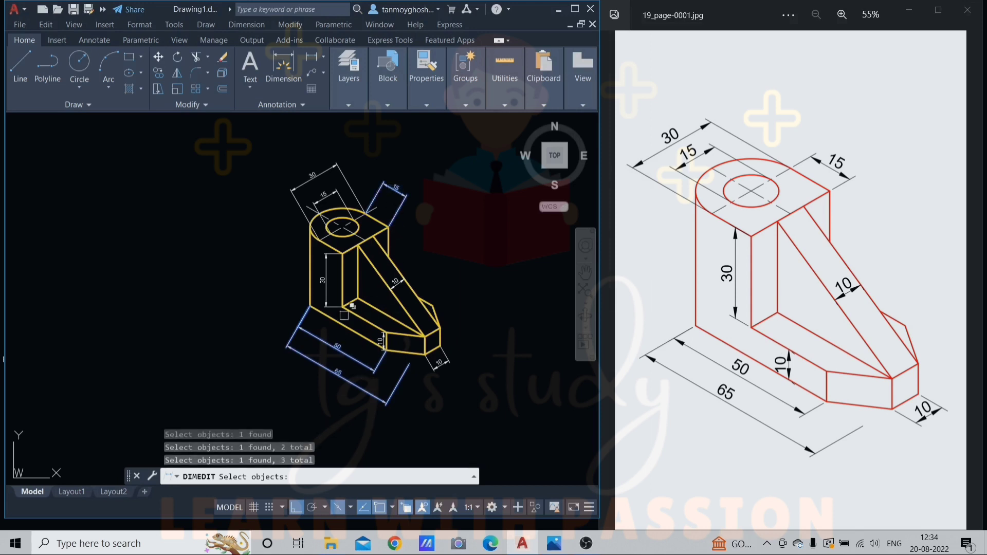
scroll(482, 360, "up", 2)
scroll(482, 360, "down", 2)
middle_click_drag(482, 359, 444, 356)
key("Return")
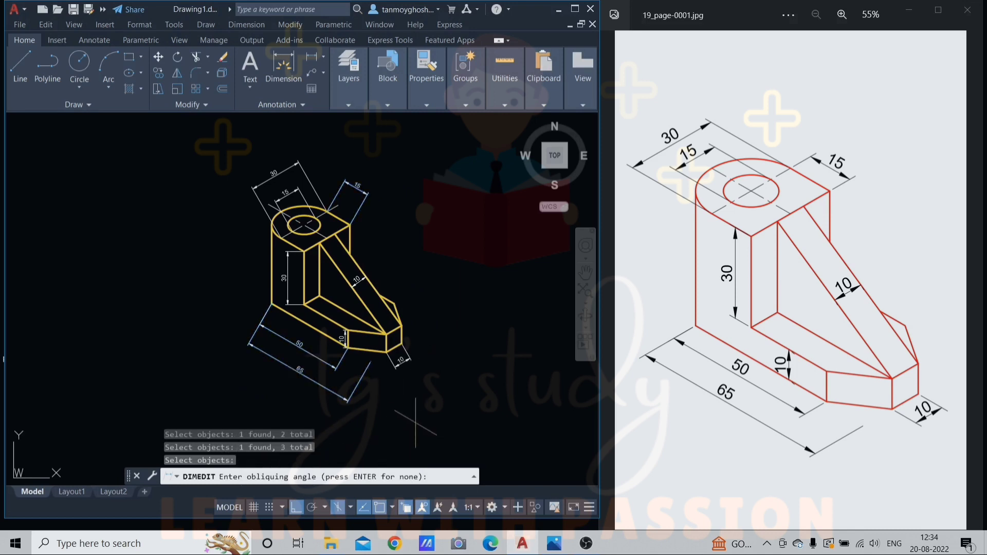
key("Return")
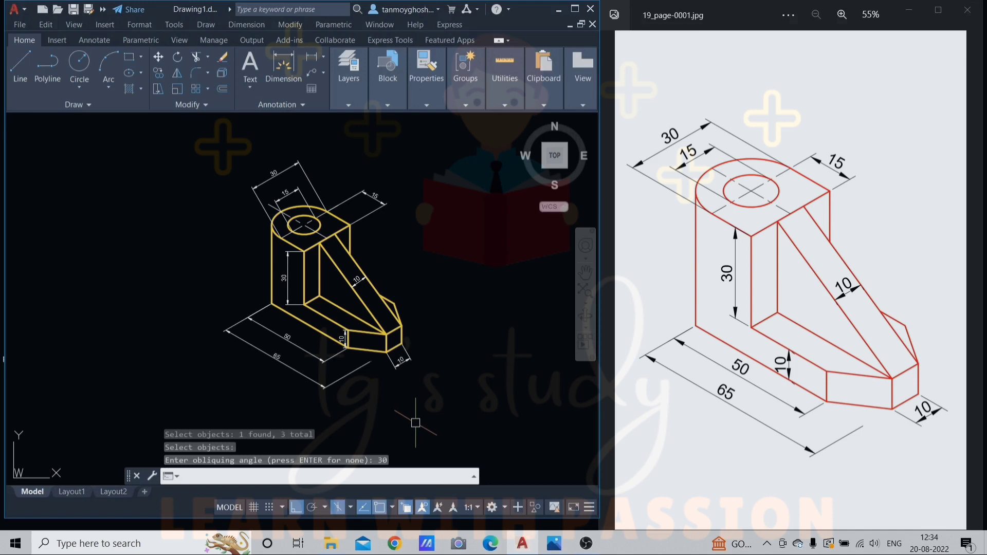
- Apply a -30-degree oblique angle to the rounded end's width, the hole's diameter and the front tip's width dimensions
scroll(353, 220, "up", 2)
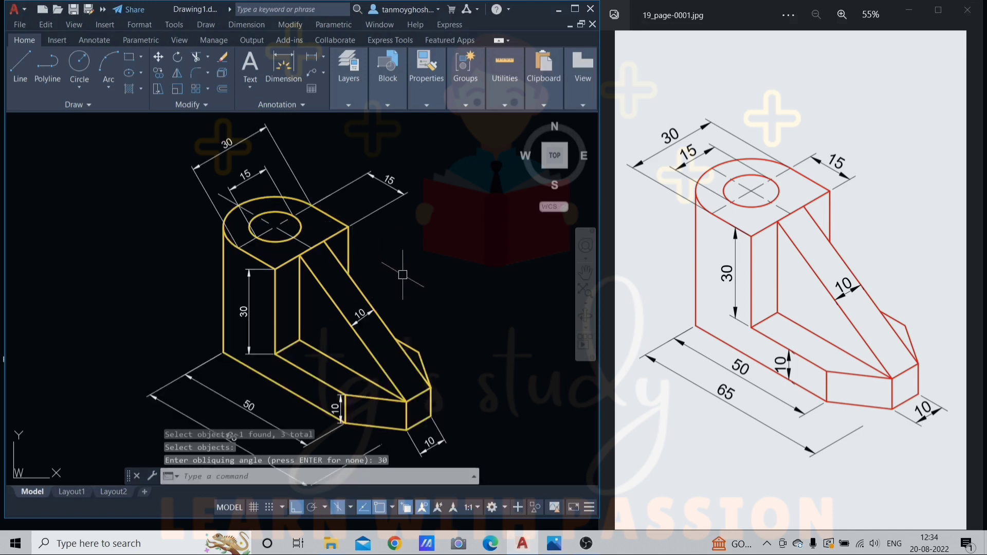
key("Return")
type("o")
key("Return")
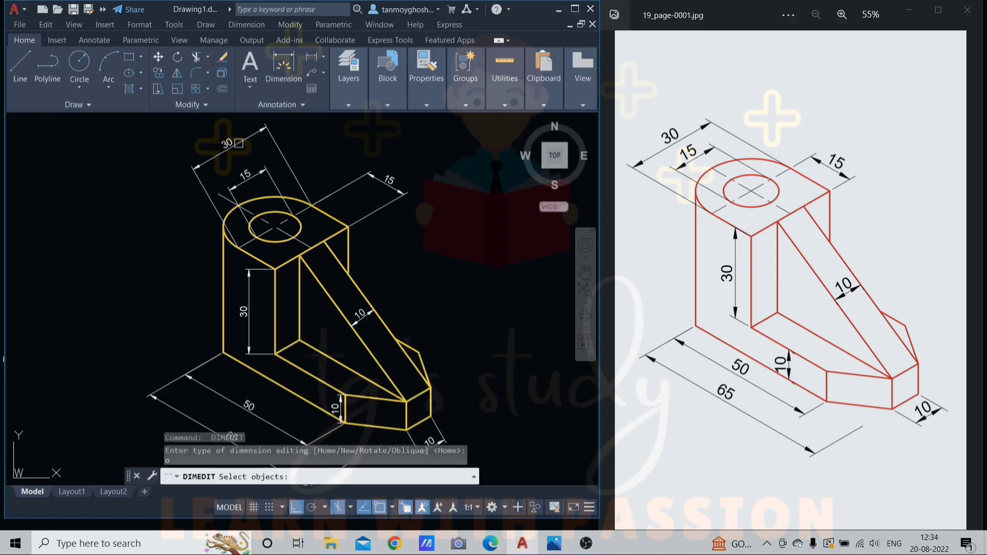
left_click(237, 141)
left_click(246, 174)
scroll(251, 180, "down", 2)
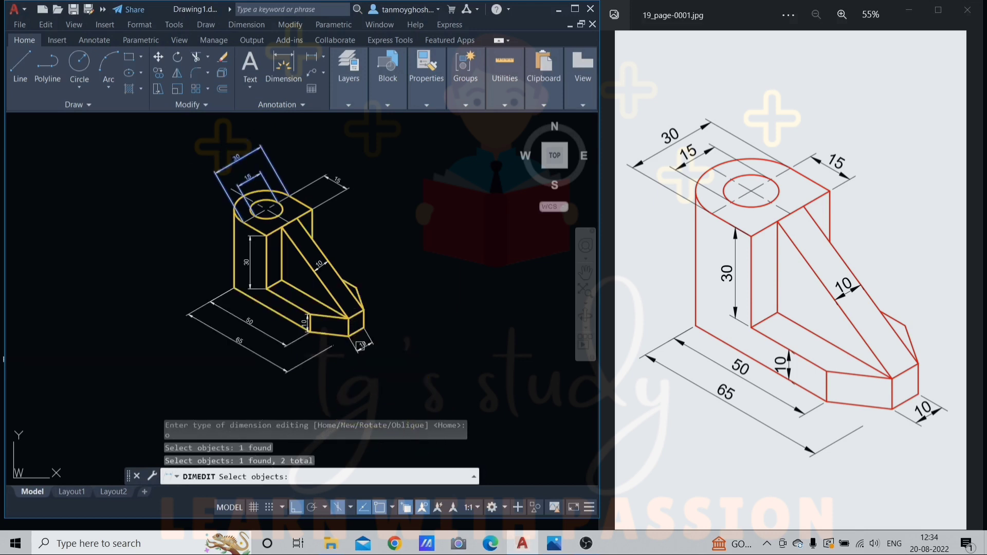
left_click(360, 346)
key("Return")
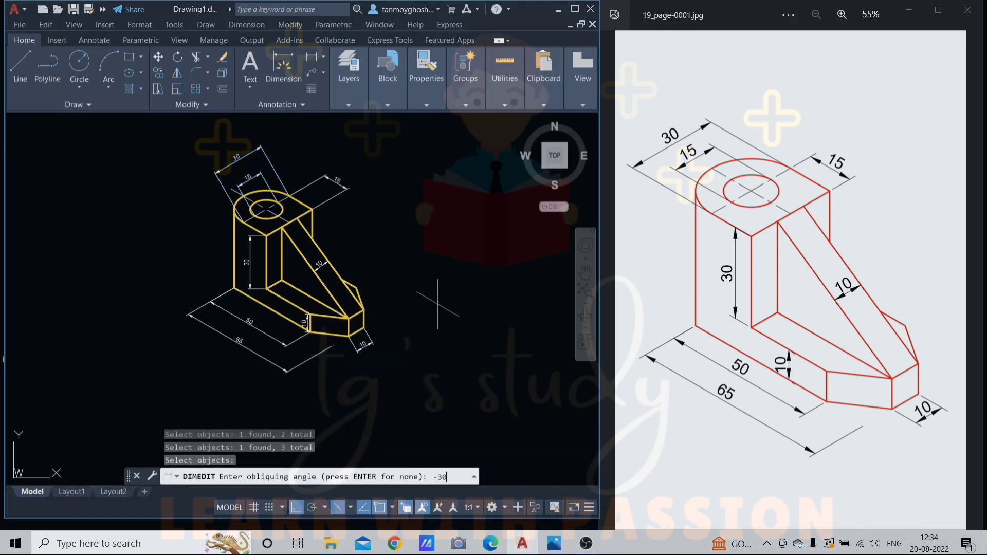
type("-30")
key("Return")
- Apply a 30-degree oblique angle to the upright block's vertical height dimension with DIMEDIT
scroll(263, 252, "up", 4)
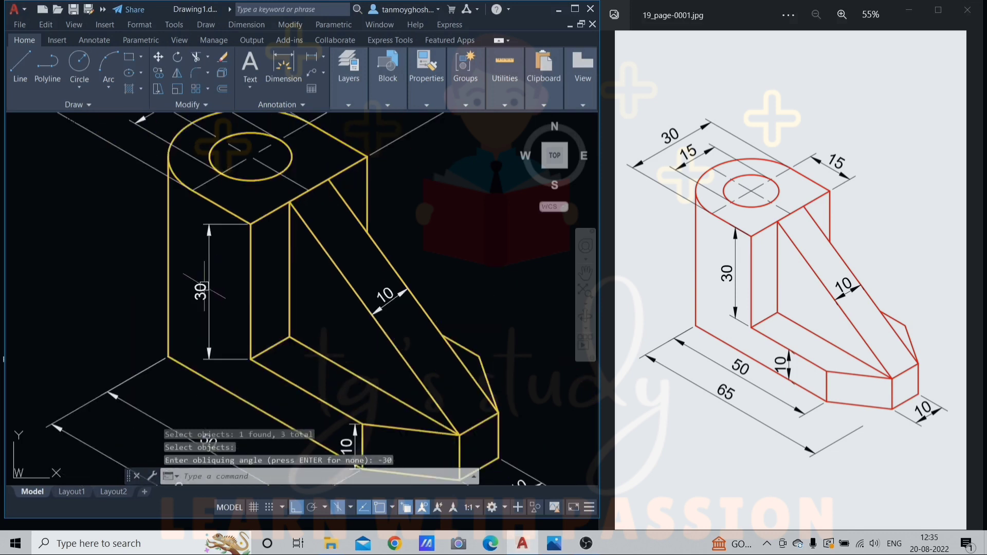
scroll(208, 270, "down", 2)
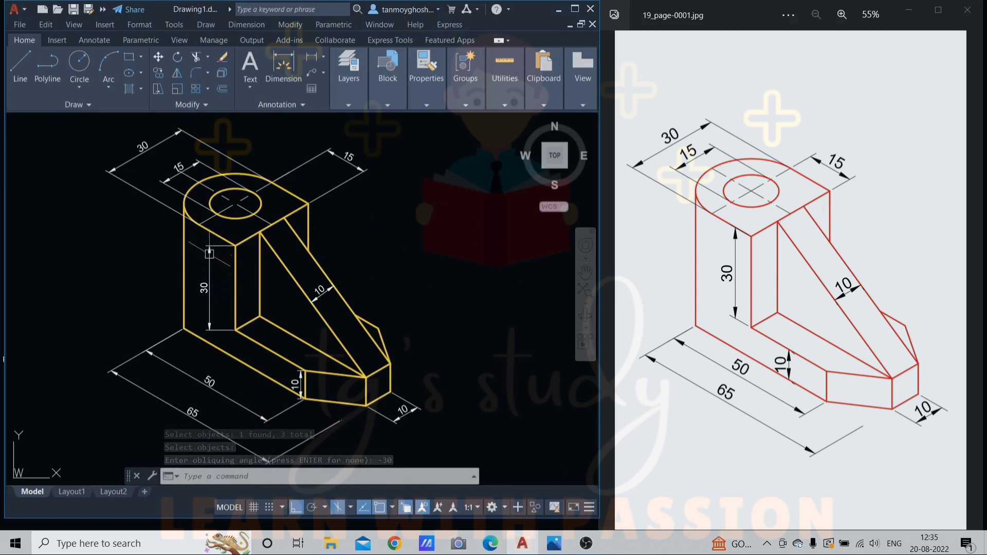
type("dimedit")
key("Return")
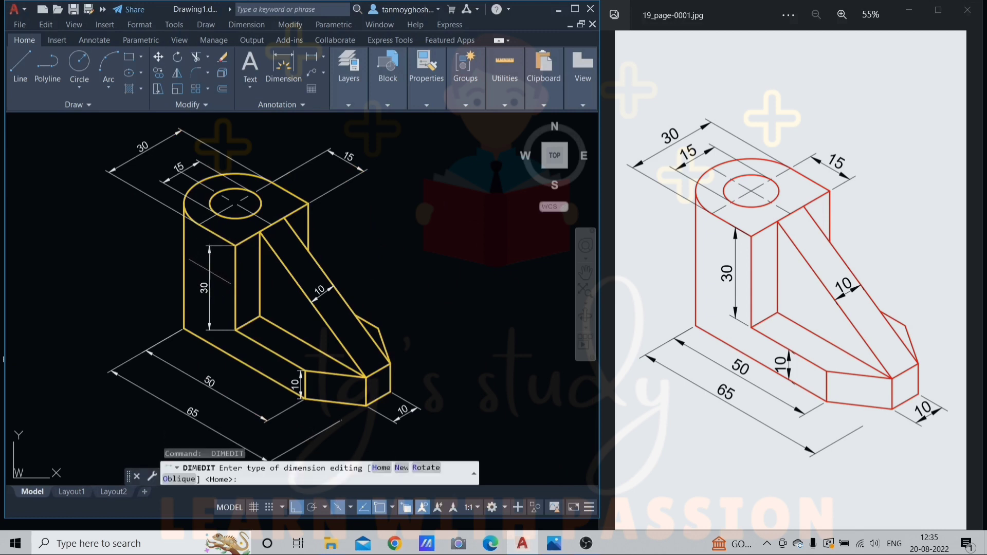
type("o")
key("Return")
left_click(206, 279)
key("Return")
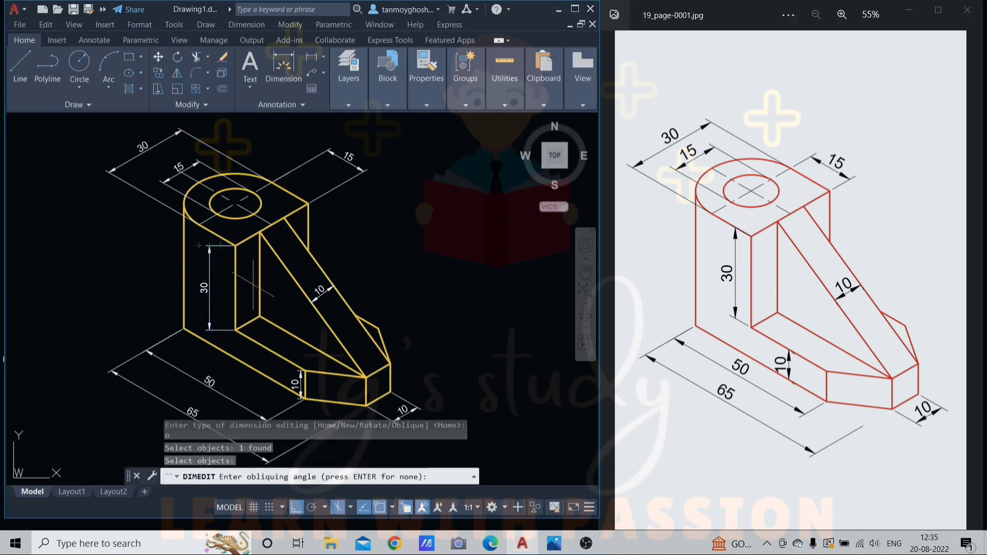
type("30")
key("Return")
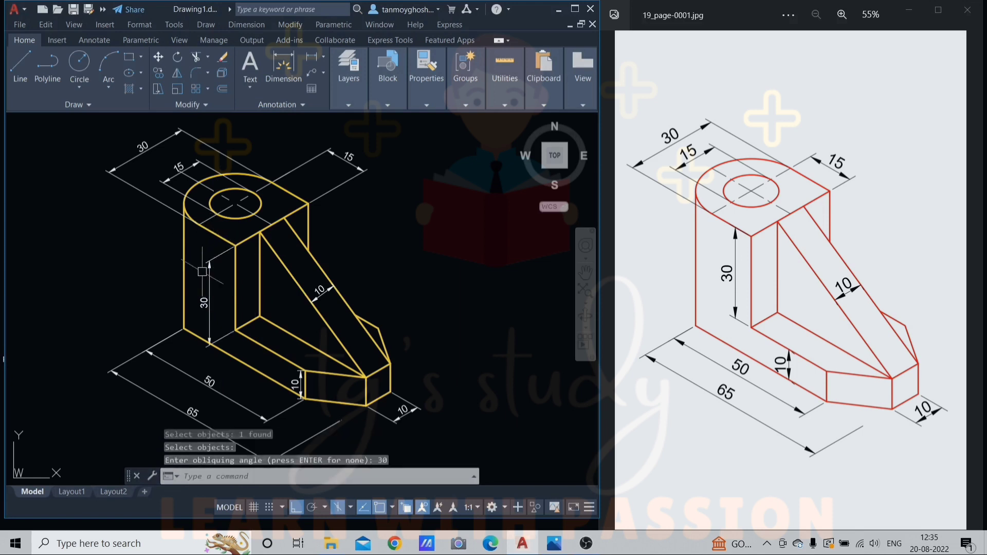
scroll(240, 281, "down", 3)
scroll(246, 292, "up", 3)
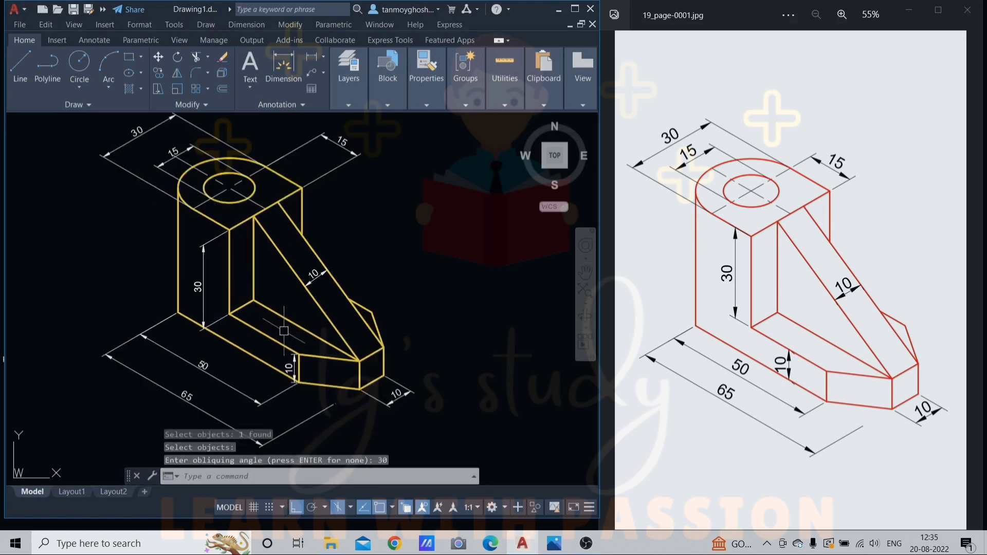
scroll(287, 318, "down", 3)
scroll(307, 298, "up", 3)
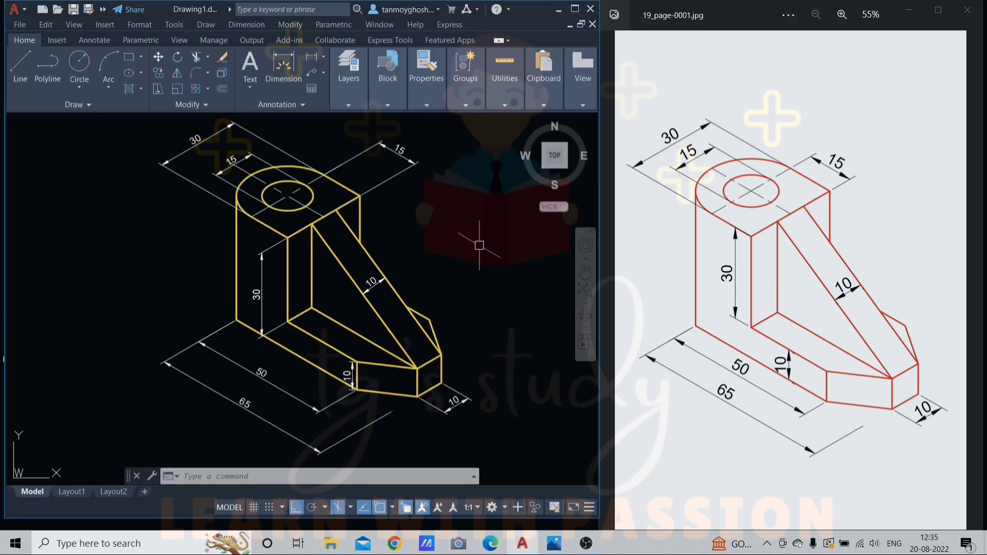
middle_click_drag(463, 238, 457, 244)
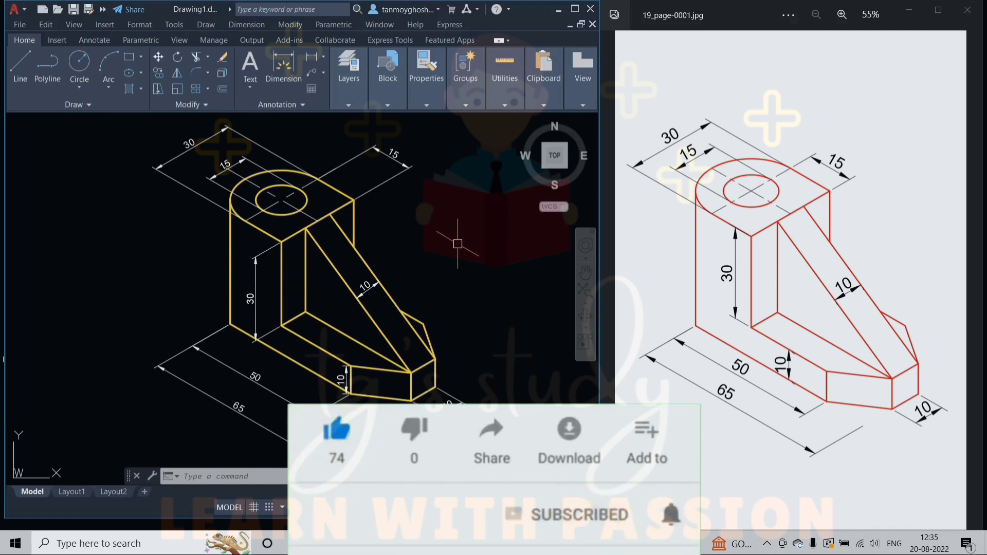
scroll(458, 244, "down", 1)
scroll(442, 252, "up", 1)
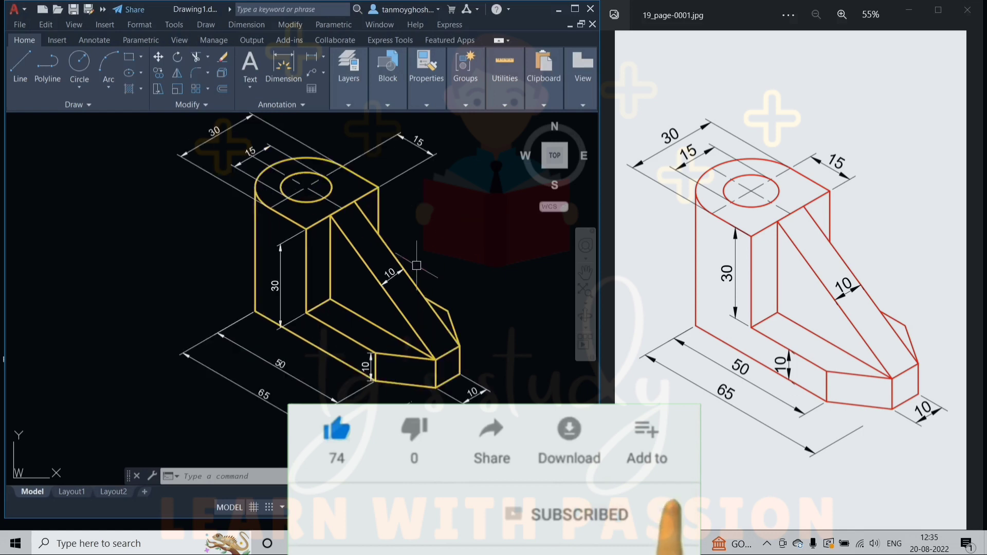
middle_click_drag(431, 261, 436, 257)
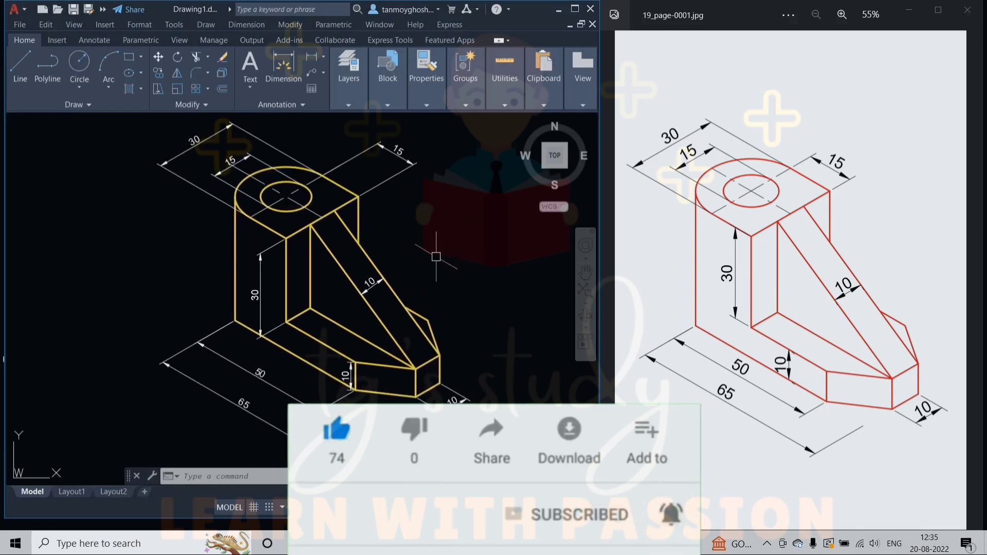